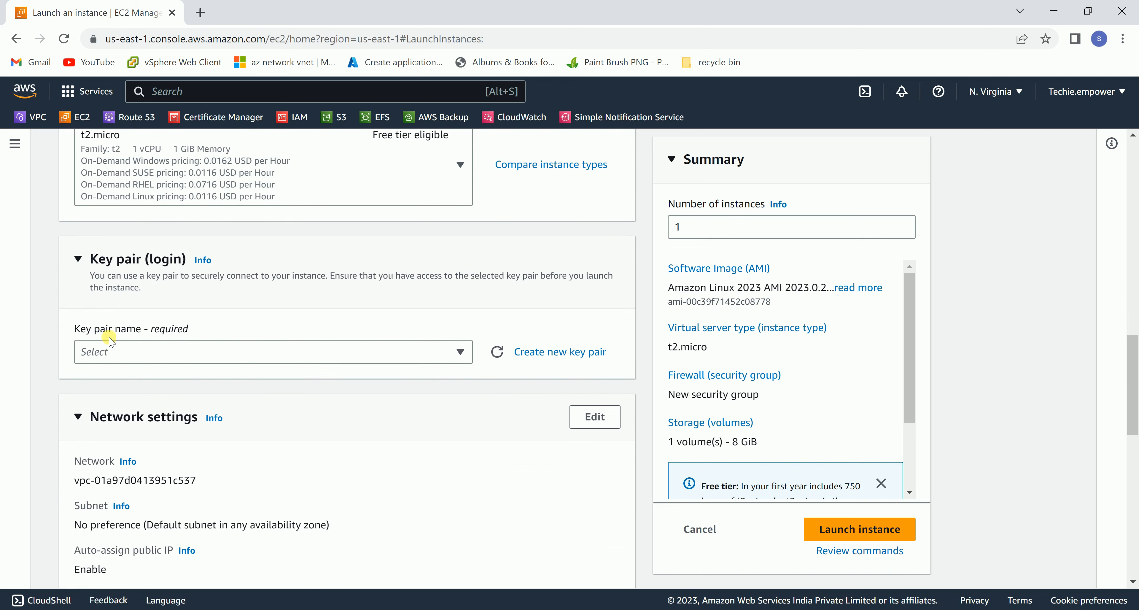
Create an RSA key pair named TechieKey in .pem format for the instance login
click(571, 353)
click(495, 328)
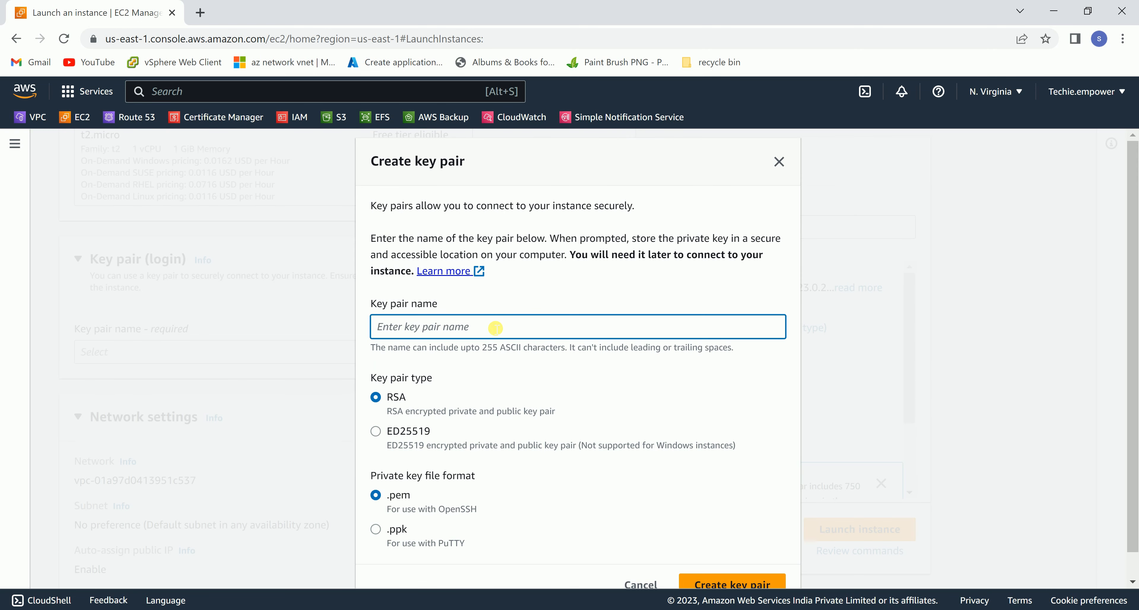
text(TechieKey)
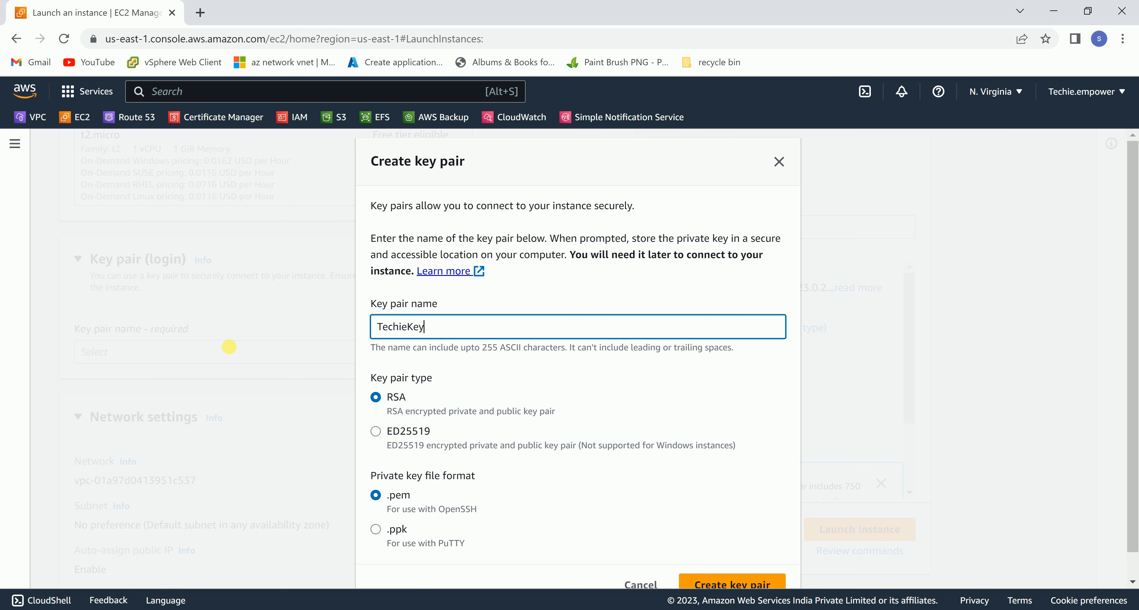
scroll(748, 488, down, 1)
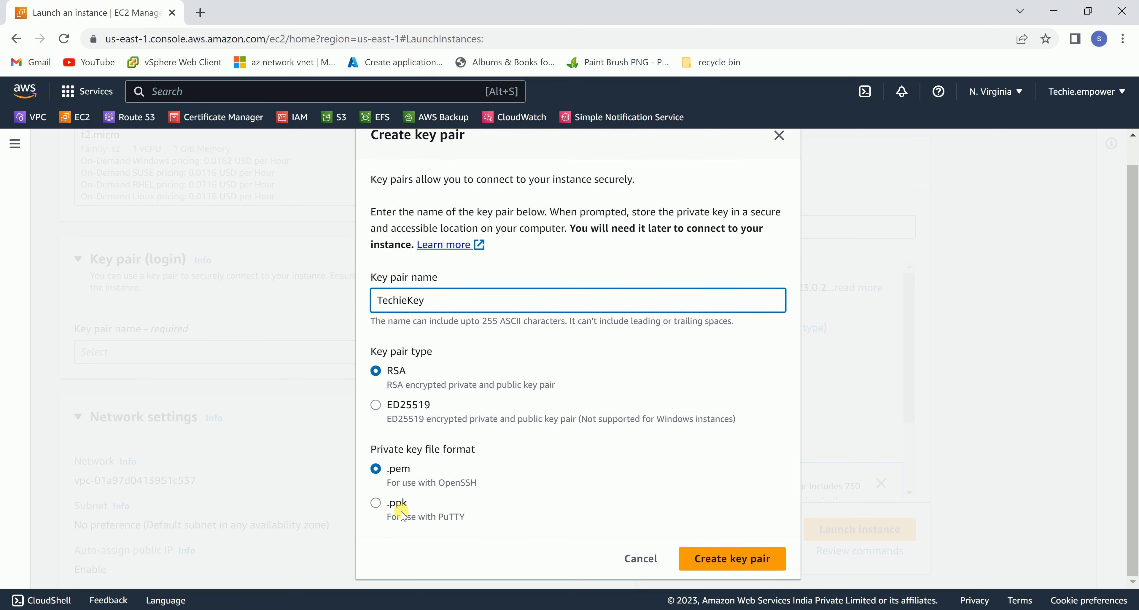
click(737, 558)
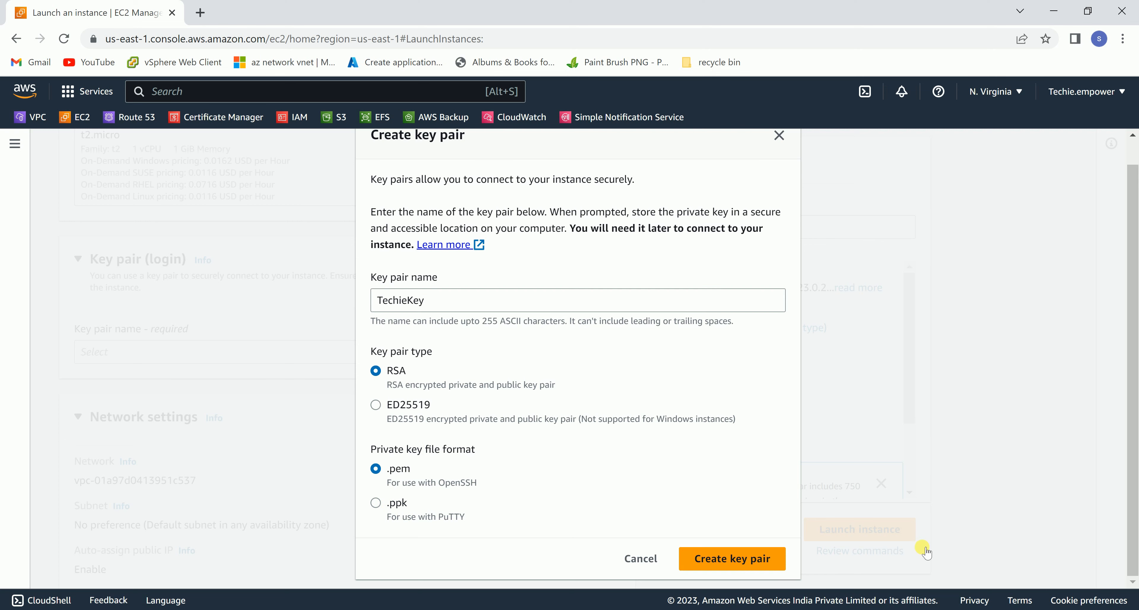
Launch the Linux instance with the default network and storage settings
scroll(374, 389, down, 6)
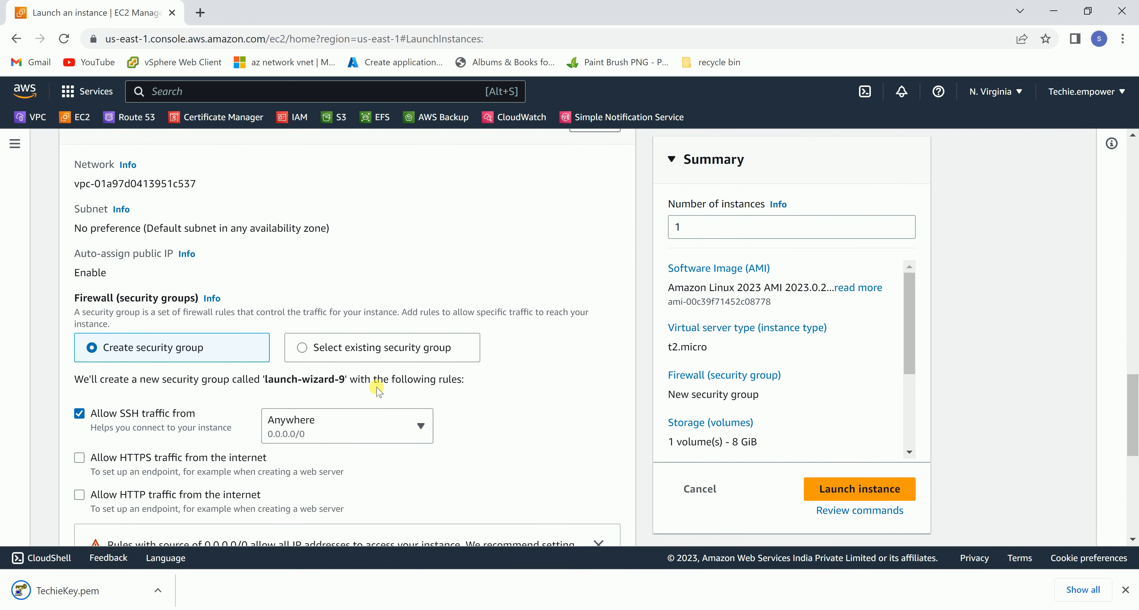
scroll(287, 319, down, 7)
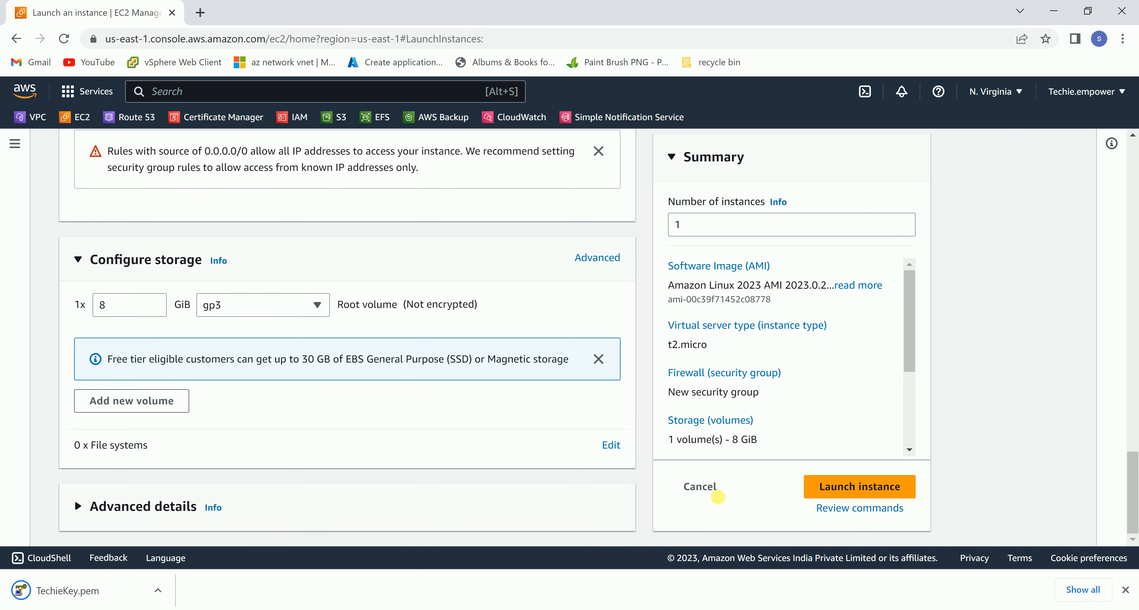
click(874, 488)
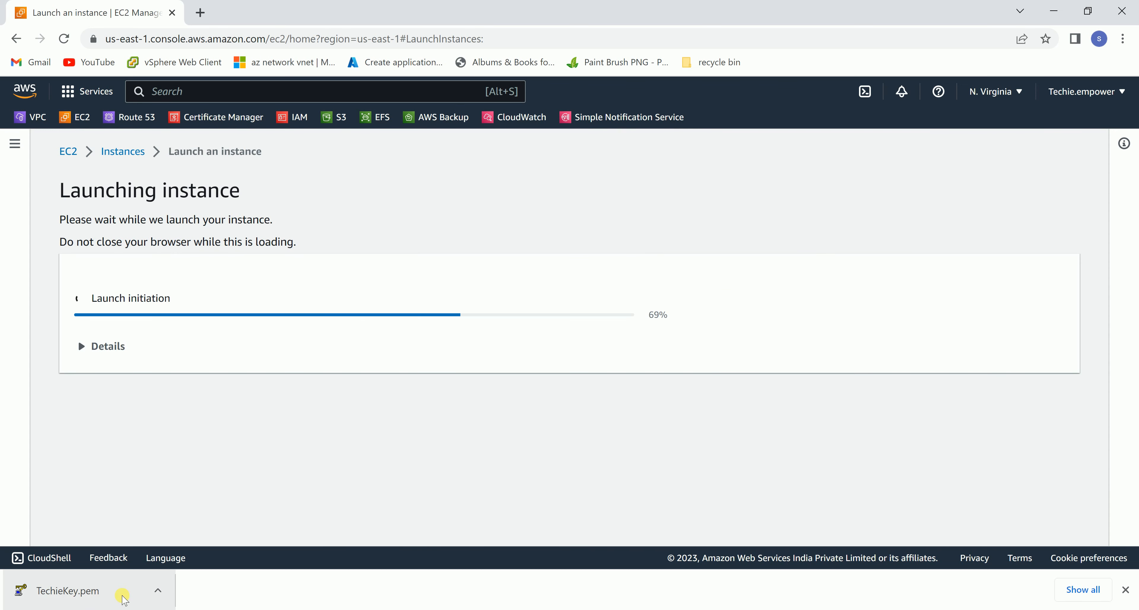
Open the downloaded TechieKey.pem file in PuTTY Key Generator
click(158, 591)
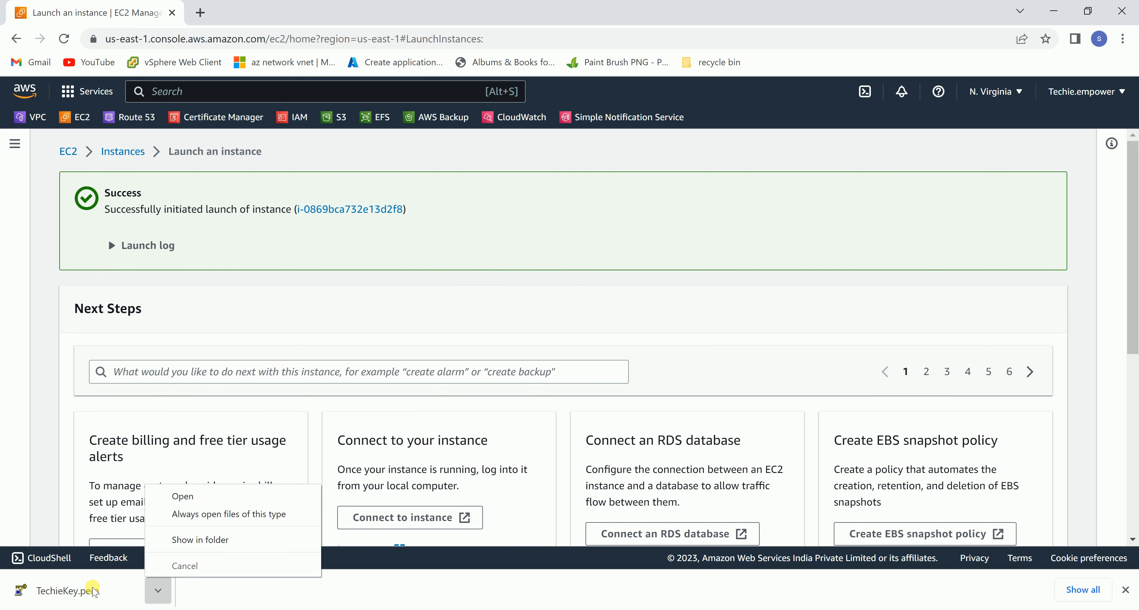
click(114, 590)
click(656, 381)
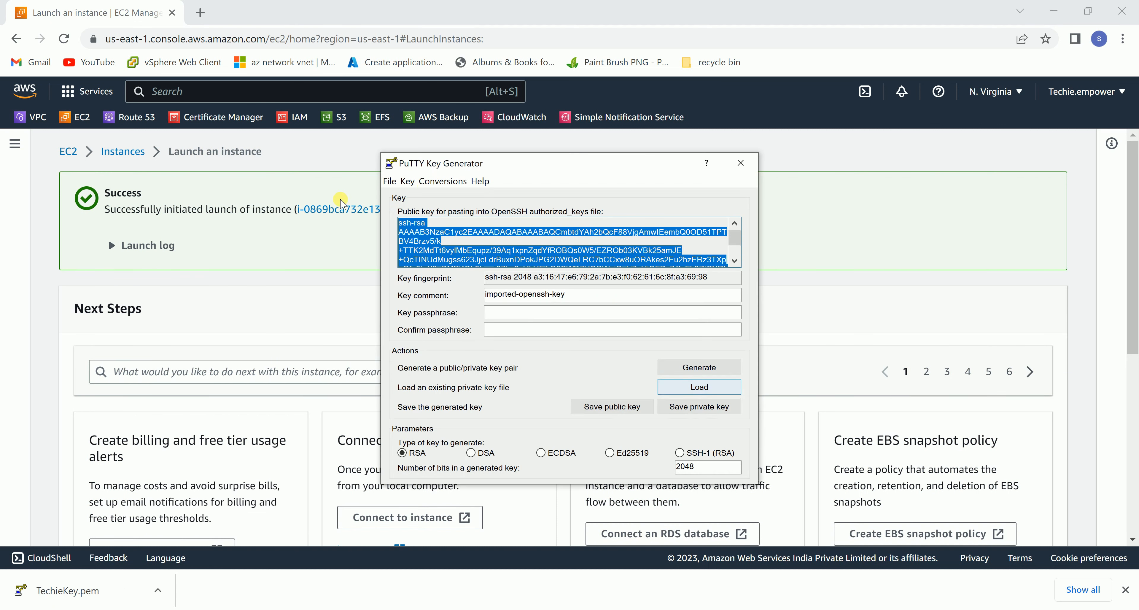
Save the private key without a passphrase as TechieKey.ppk in Downloads and close the key generator
click(705, 407)
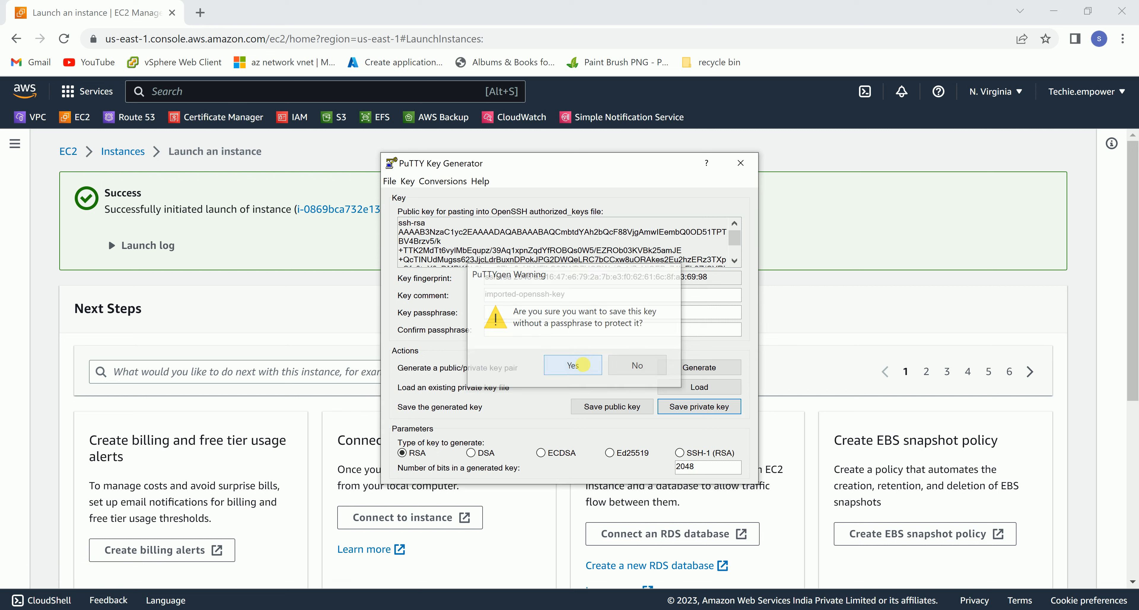
click(583, 366)
text(Tec)
key(Down)
key(Return)
key(BackSpace)
key(BackSpace)
key(BackSpace)
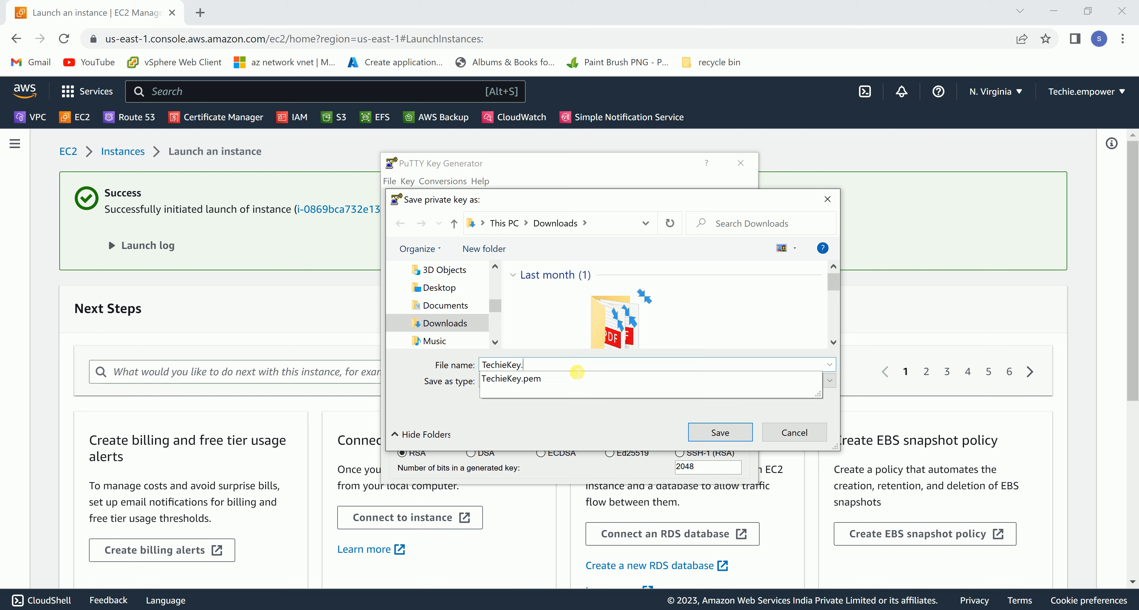
click(738, 435)
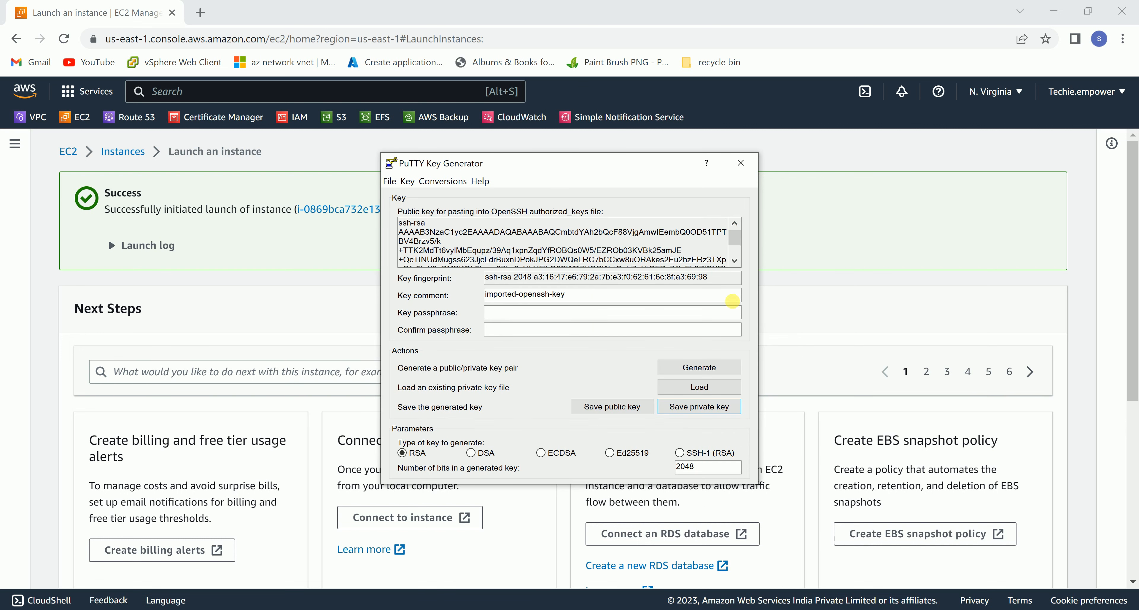
click(741, 162)
Show the EC2 instances list and copy the public IPv4 address of LinuxServer
click(121, 150)
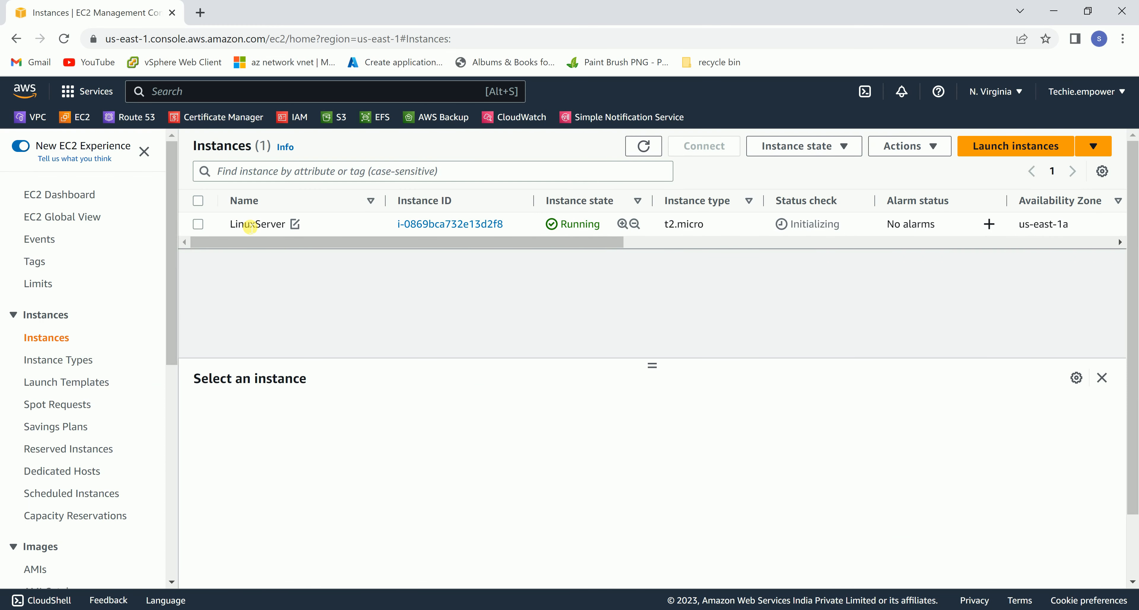
click(250, 227)
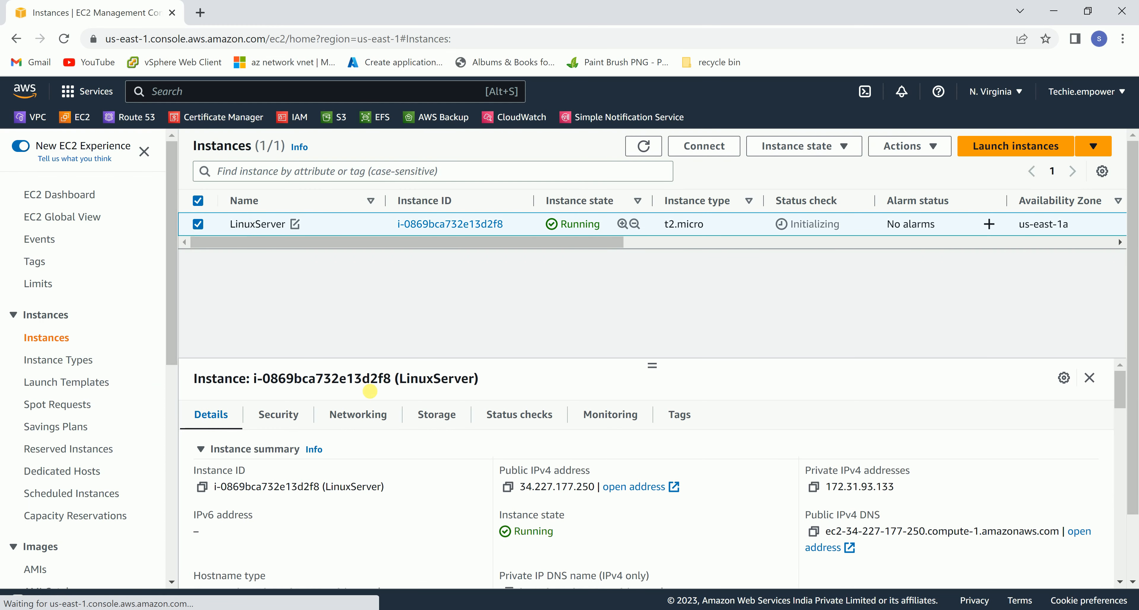
click(508, 487)
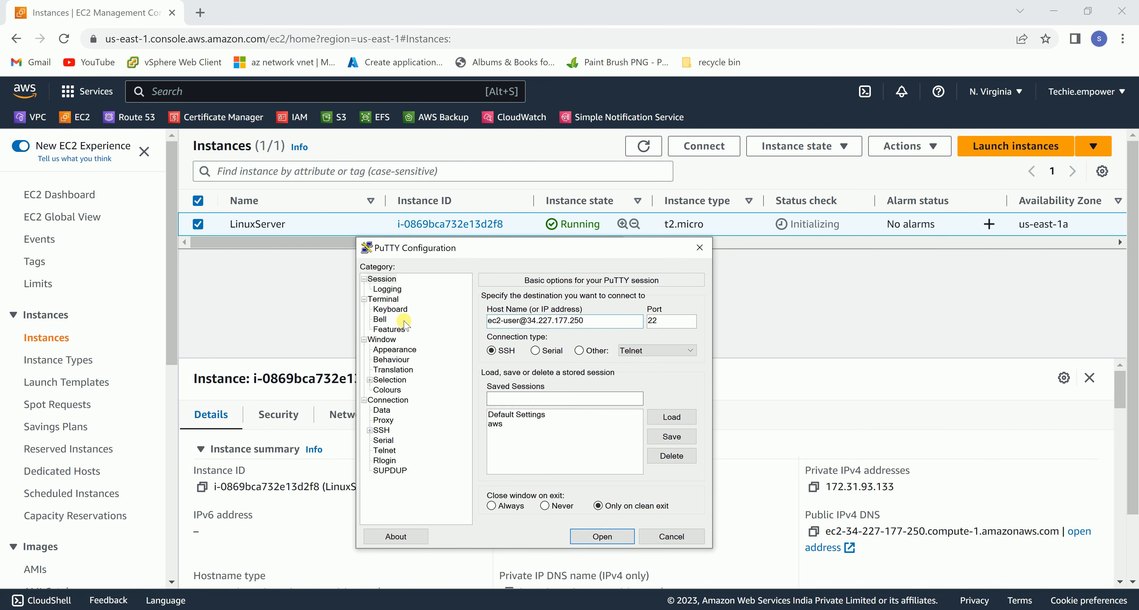
In the PuTTY configuration, set TechieKey.ppk from Downloads as the private key file for SSH authentication
click(370, 430)
click(375, 460)
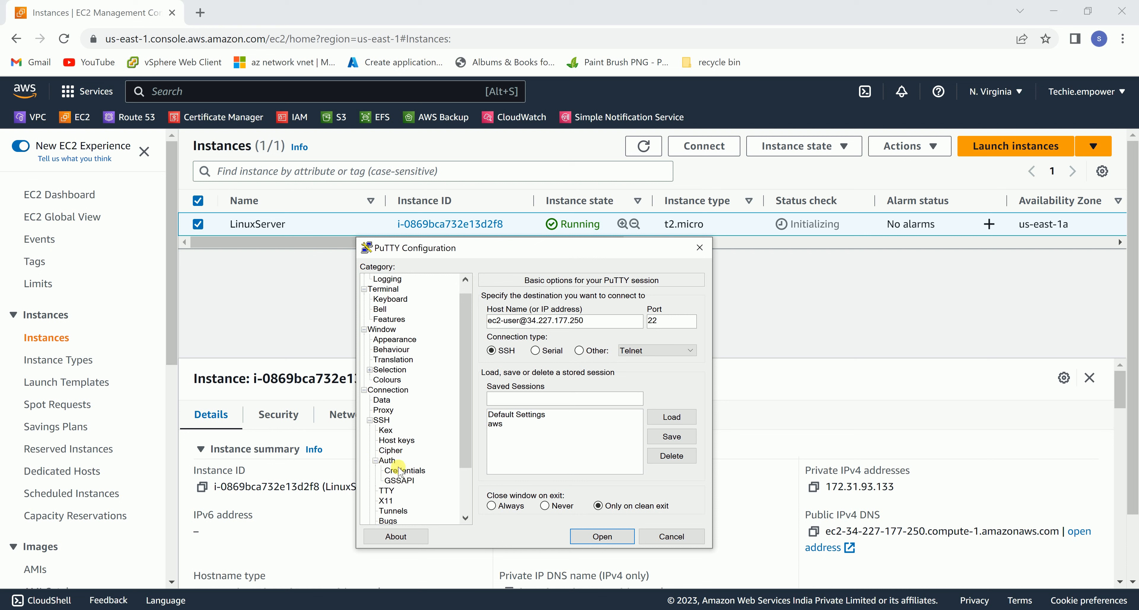
click(399, 470)
click(668, 322)
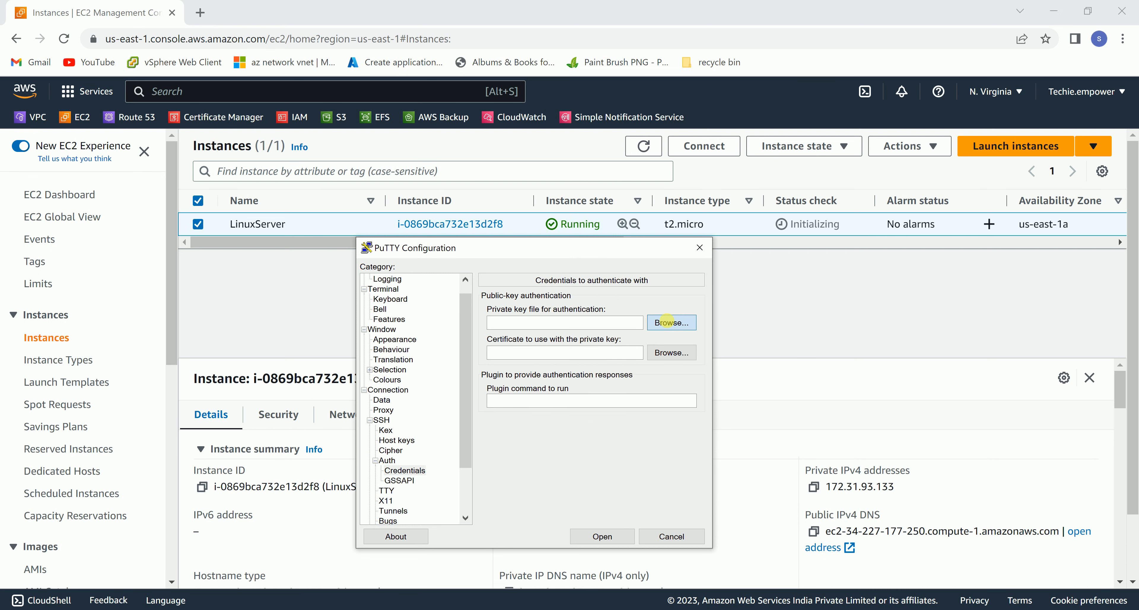
click(617, 343)
click(701, 447)
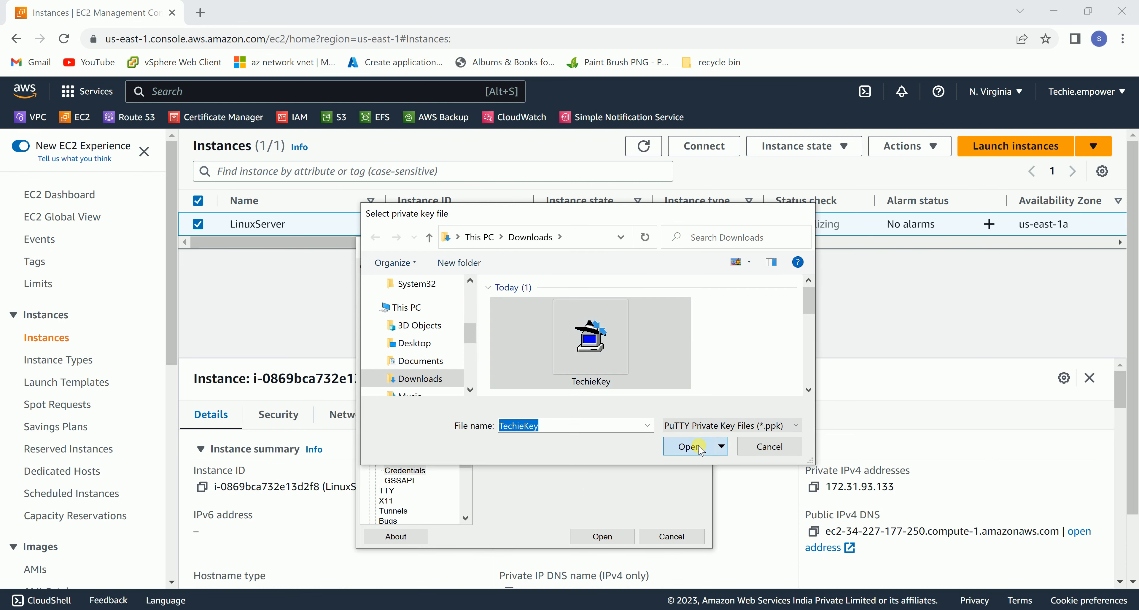
Connect to the Linux server over SSH, accepting its host key, and switch to root with sudo su -
drag(474, 314, 474, 307)
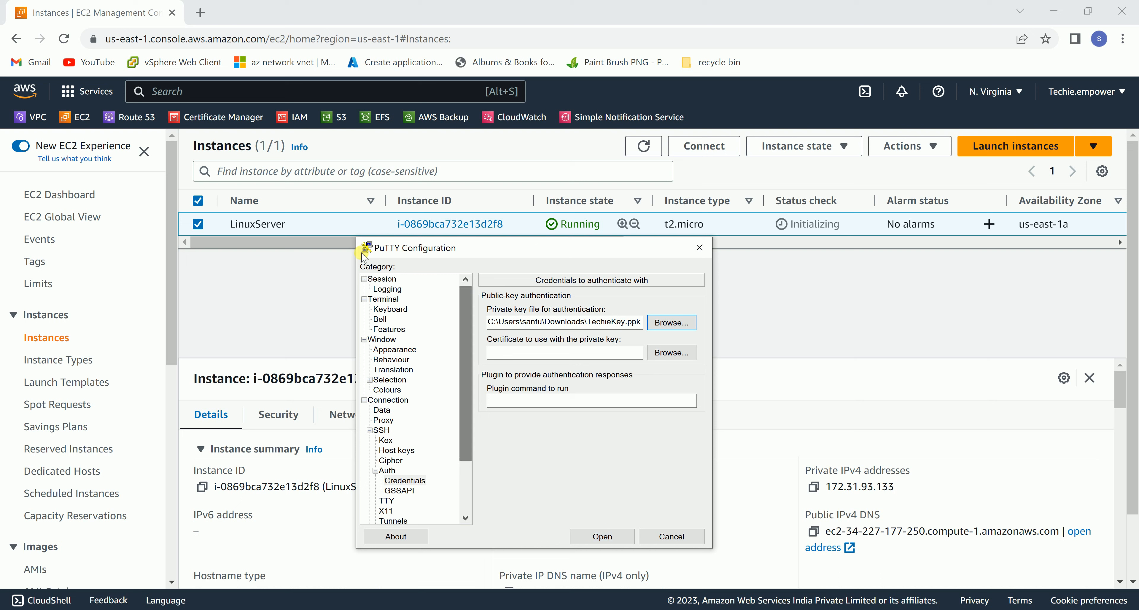
click(382, 279)
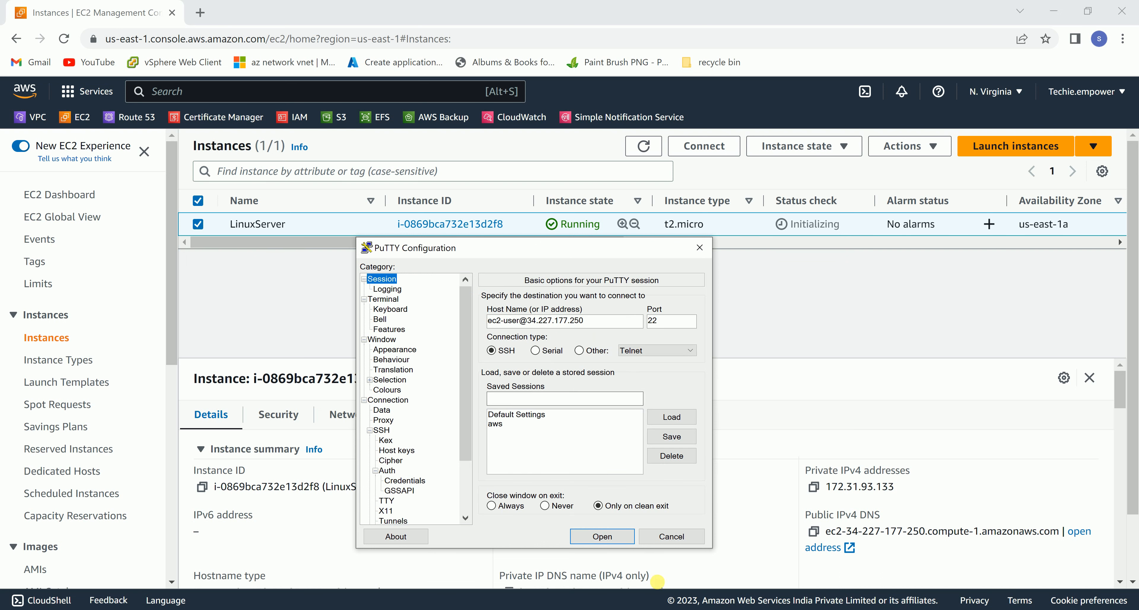
click(602, 536)
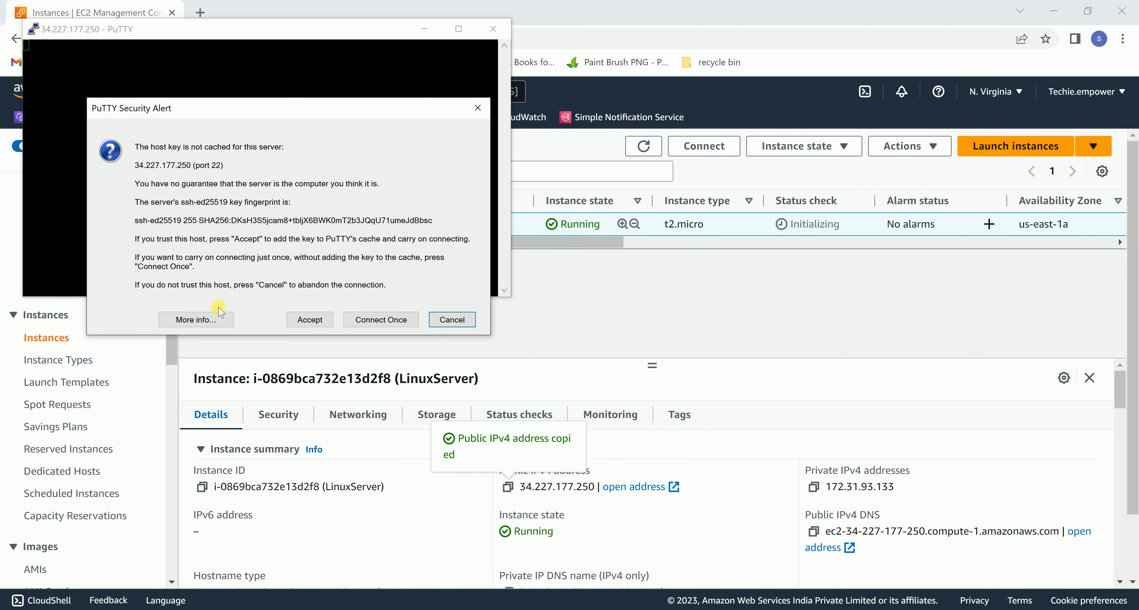
click(310, 319)
drag(213, 30, 574, 168)
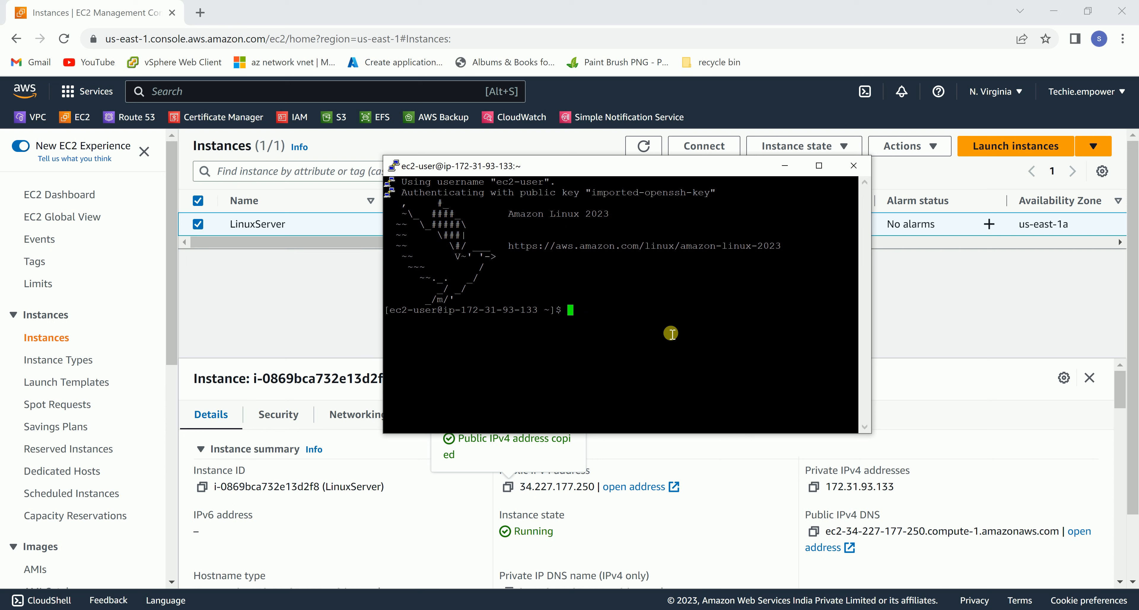
key(Return)
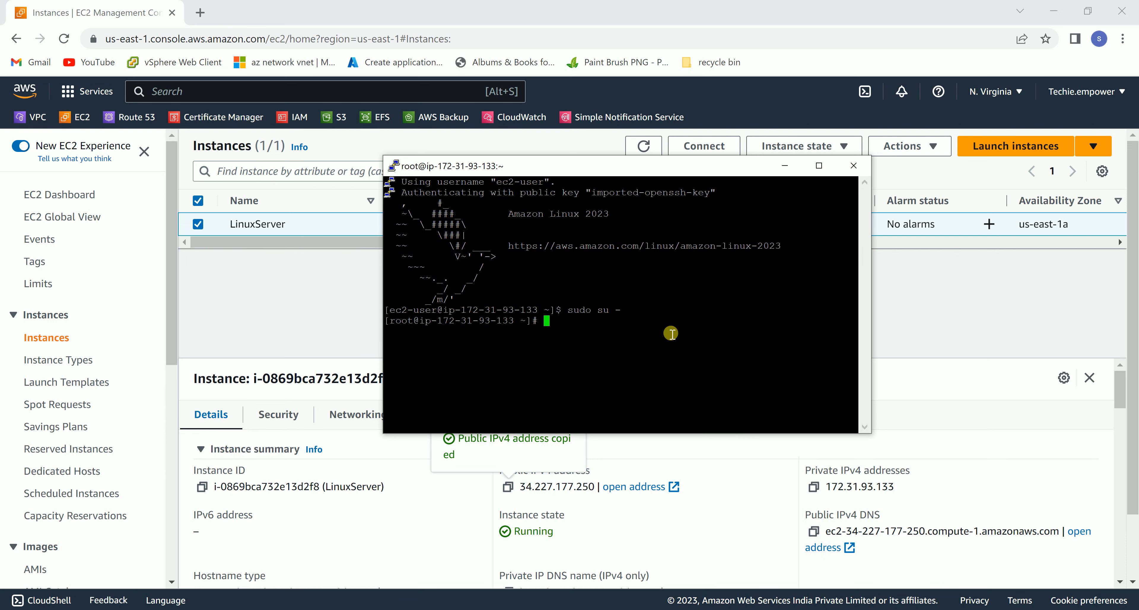
key(Return)
Start launching a new EC2 instance in the AWS console and name it WindowsServer
click(1016, 146)
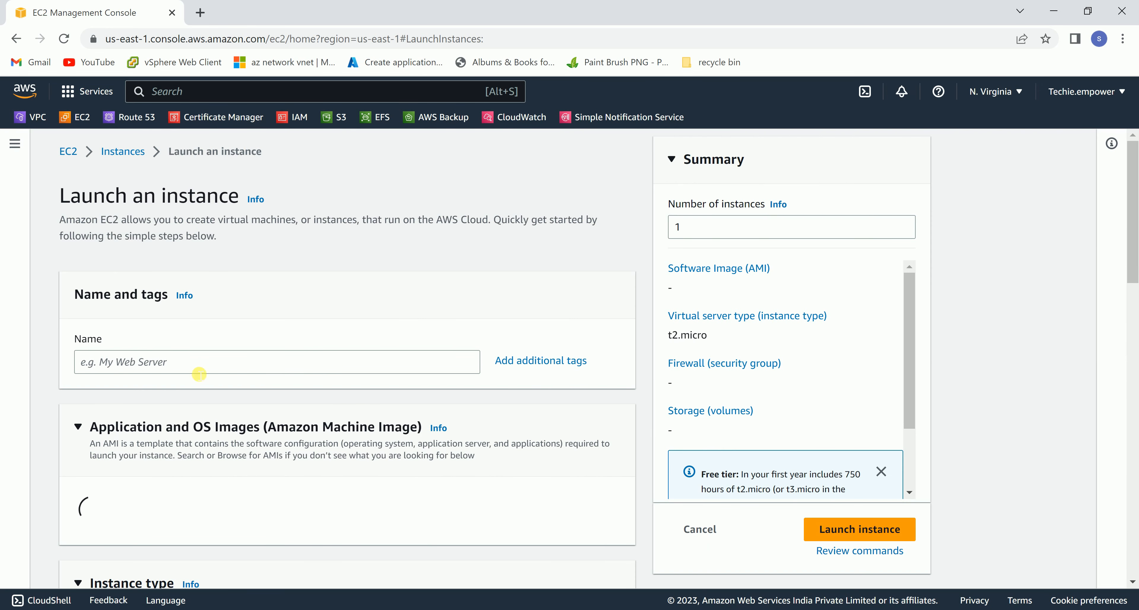
click(198, 364)
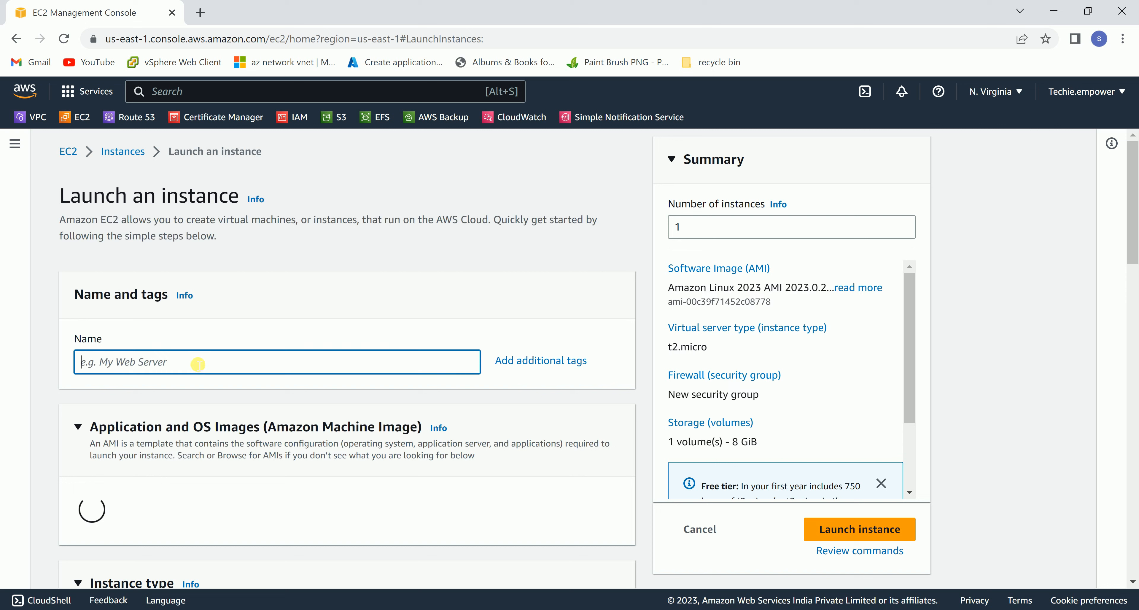
text(WindowsServer)
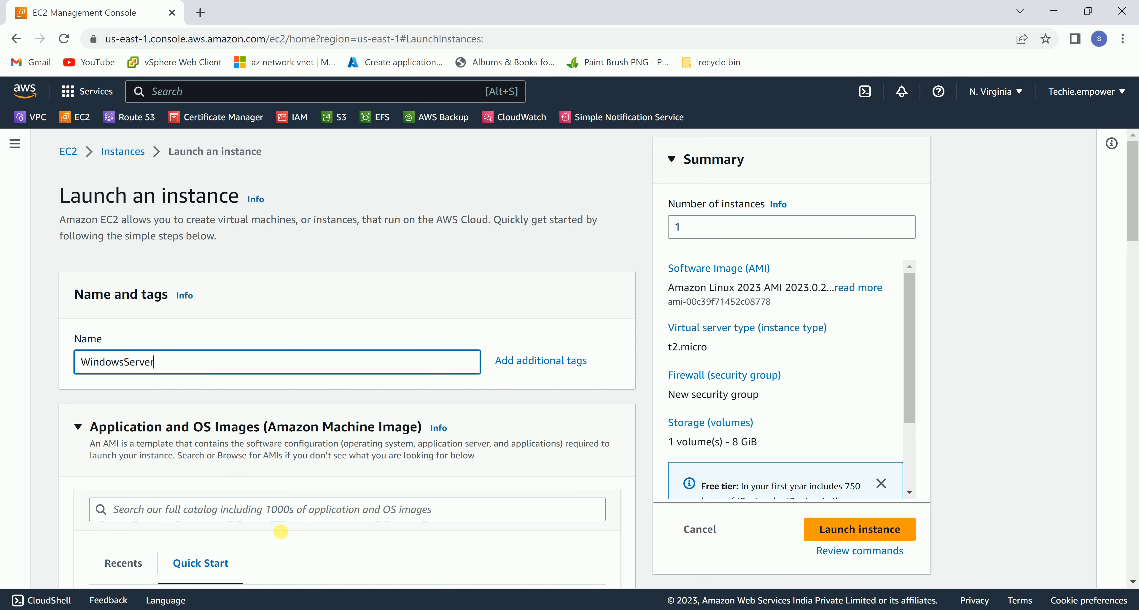
Choose the Microsoft Windows Server 2016 Base image from the Quickstart AMIs for WindowsServer
scroll(280, 531, down, 6)
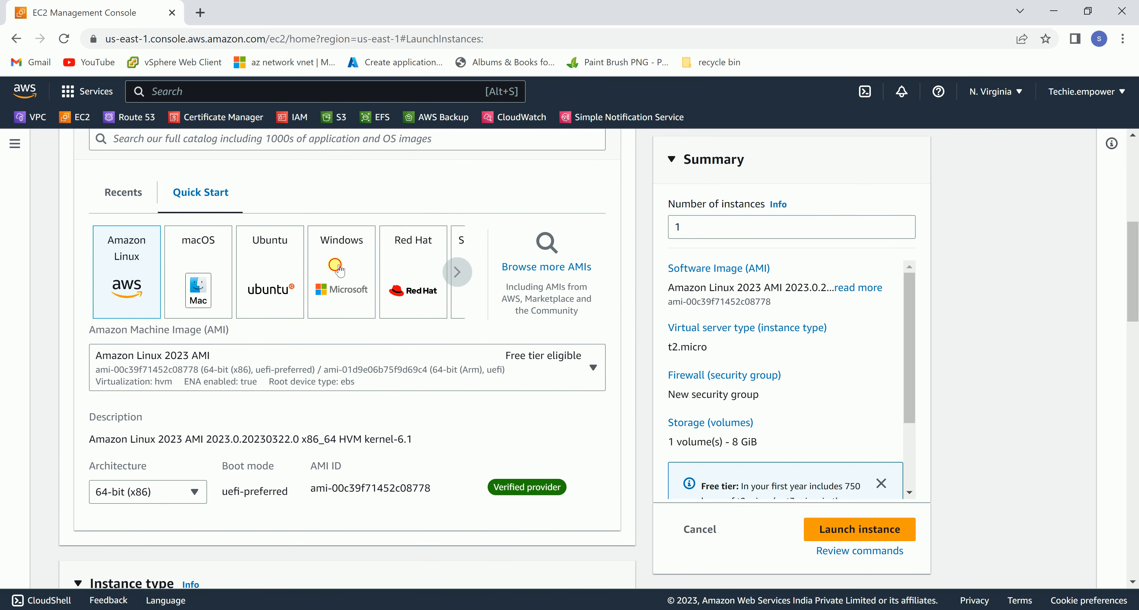
click(337, 266)
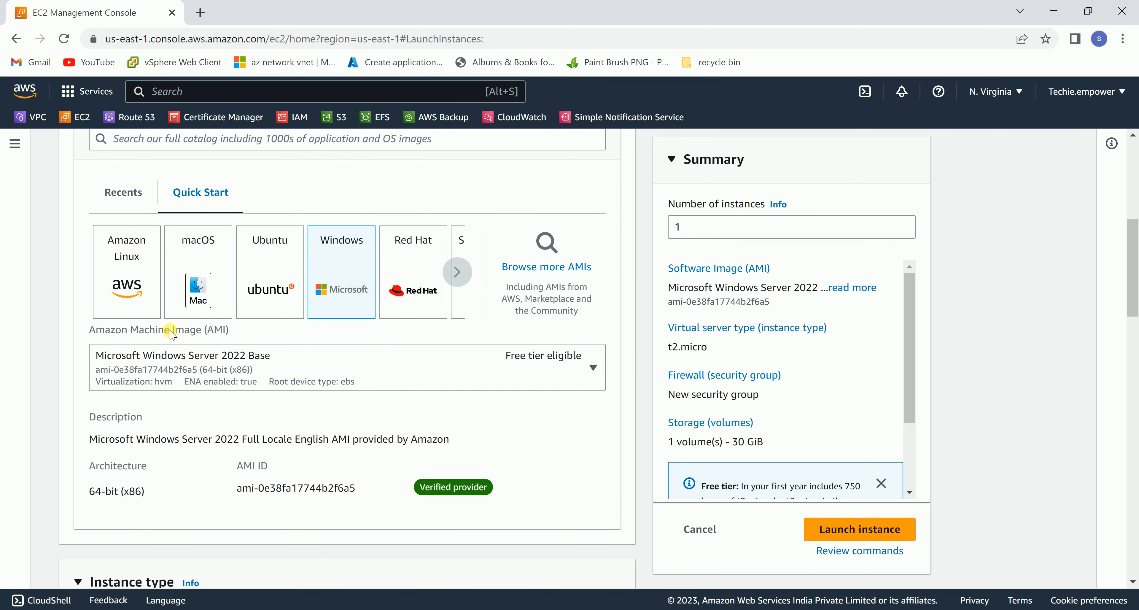
click(458, 271)
click(545, 266)
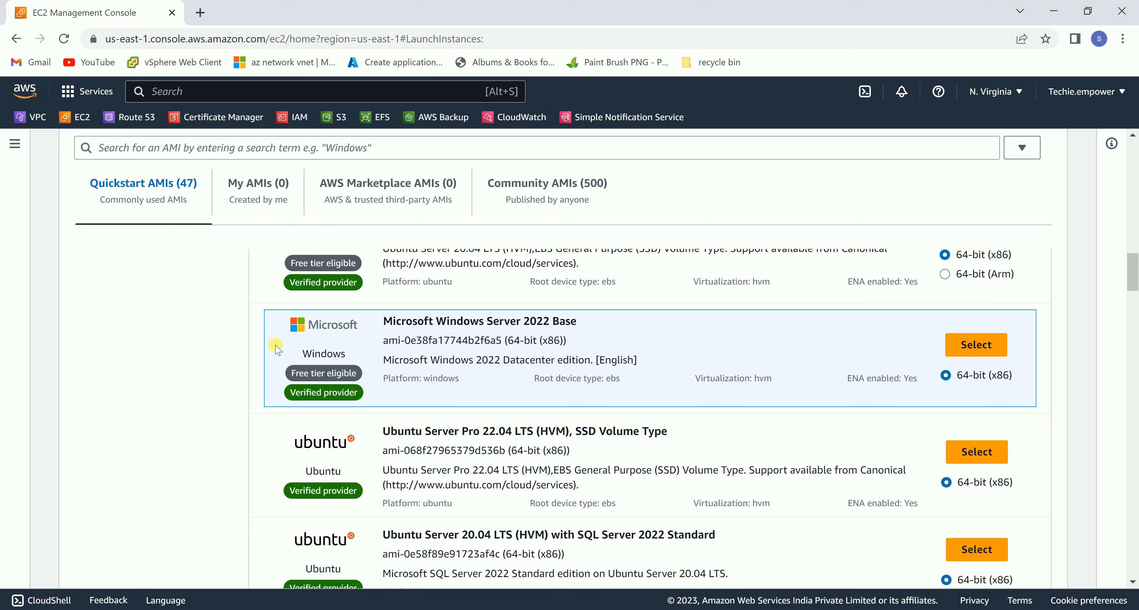
scroll(752, 432, down, 20)
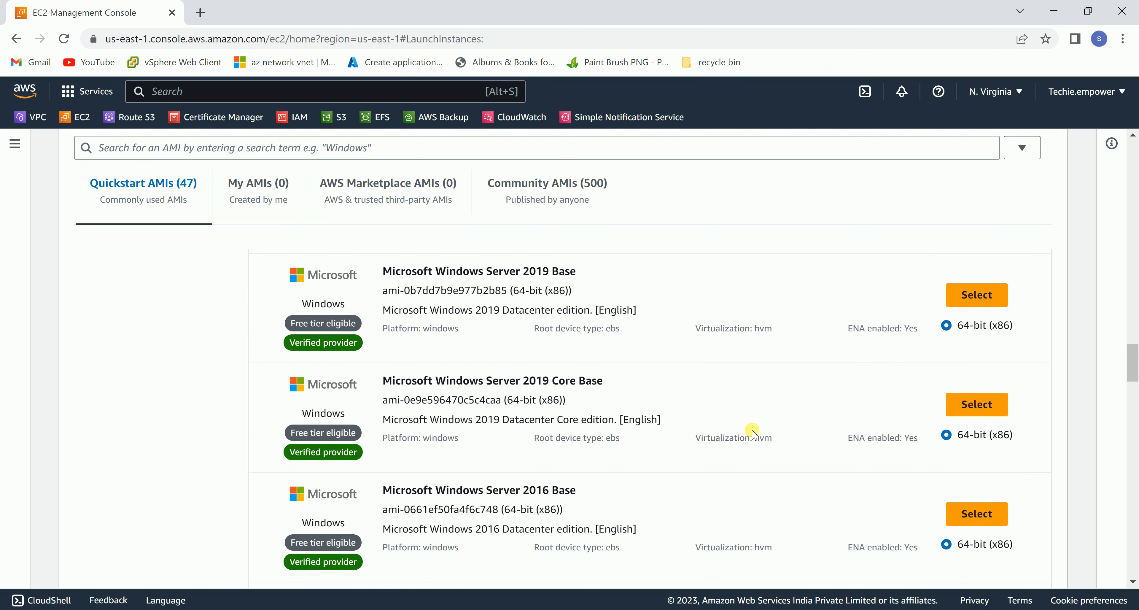
scroll(752, 432, down, 10)
scroll(455, 449, up, 10)
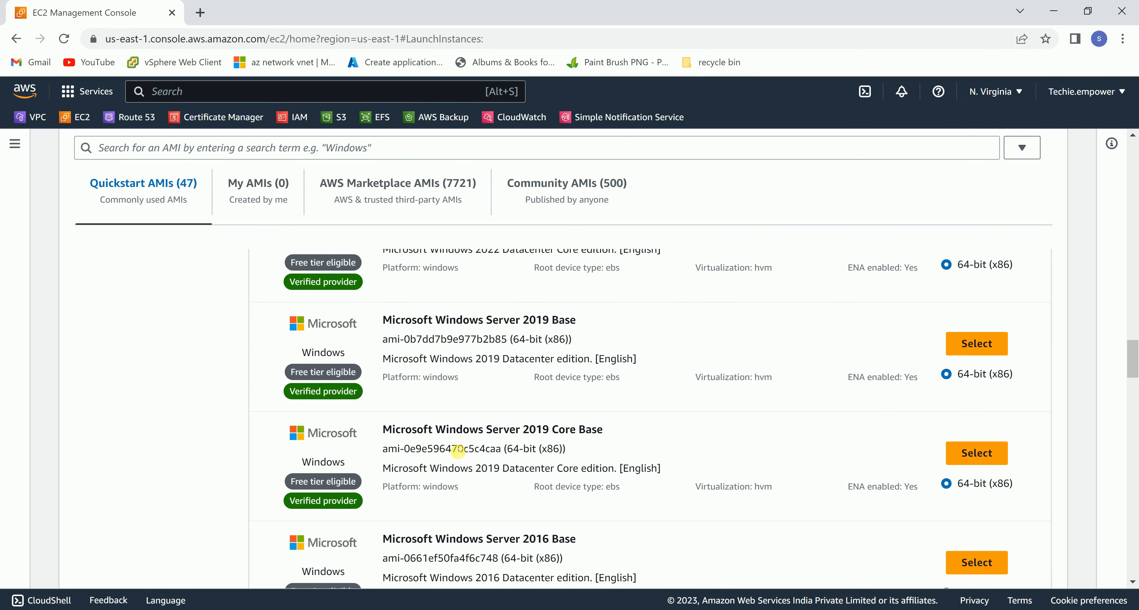
scroll(457, 450, down, 3)
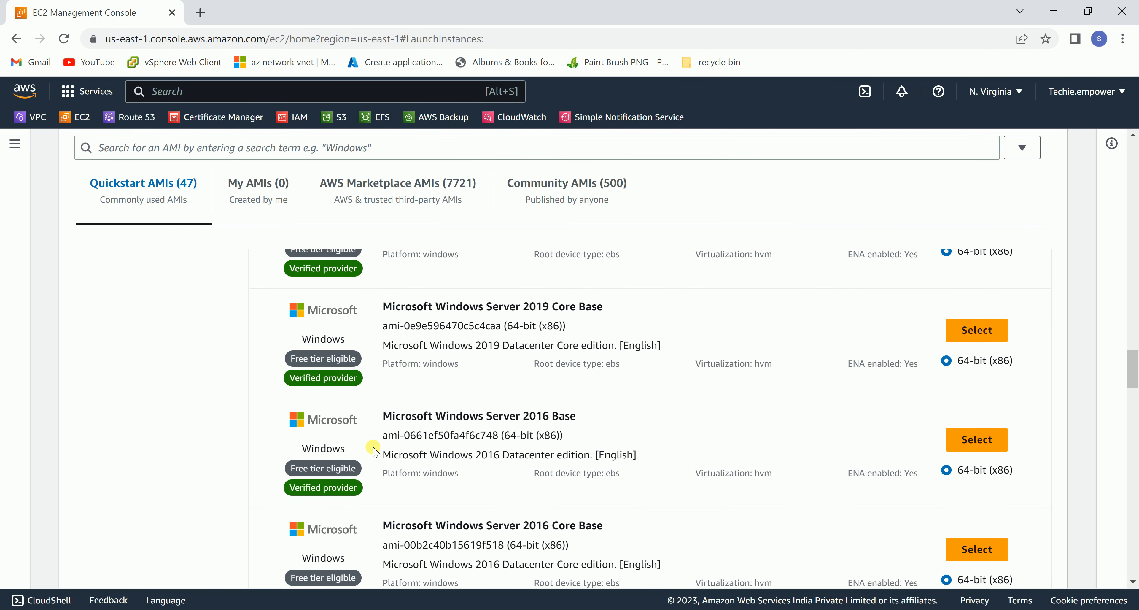
click(967, 441)
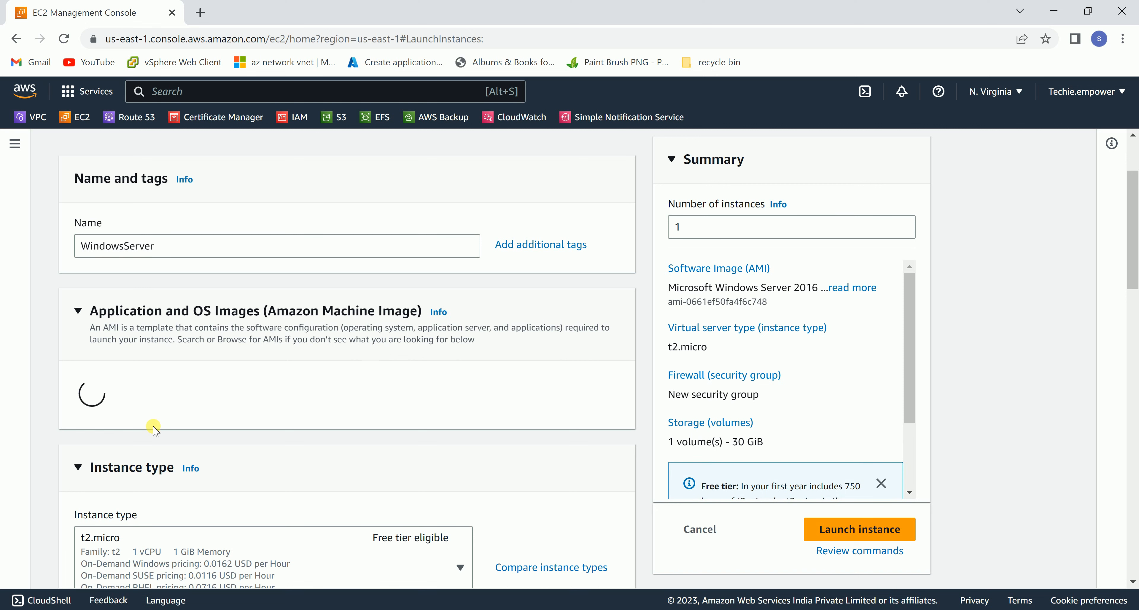
Assign the existing TechieKey key pair to WindowsServer and launch the instance with RDP traffic allowed from anywhere
scroll(153, 429, down, 15)
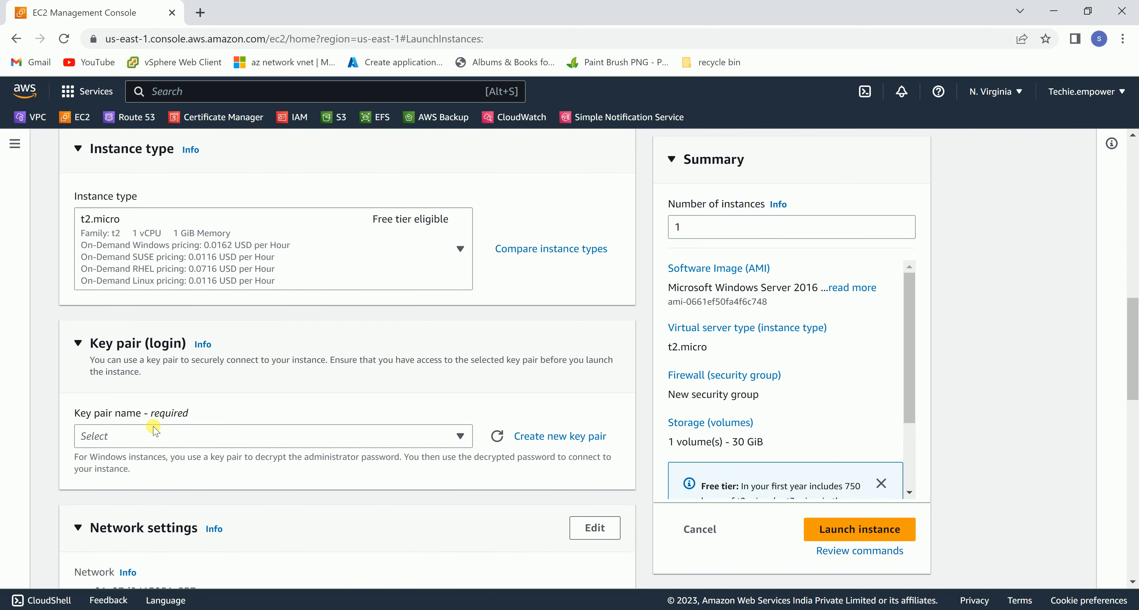
click(335, 369)
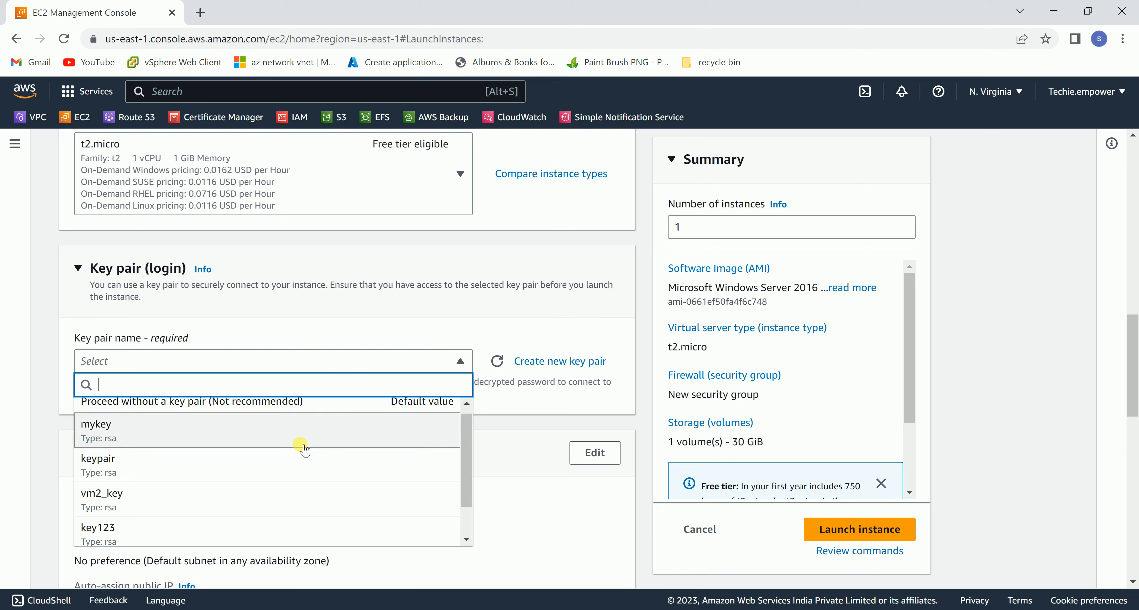
scroll(269, 462, down, 2)
click(119, 526)
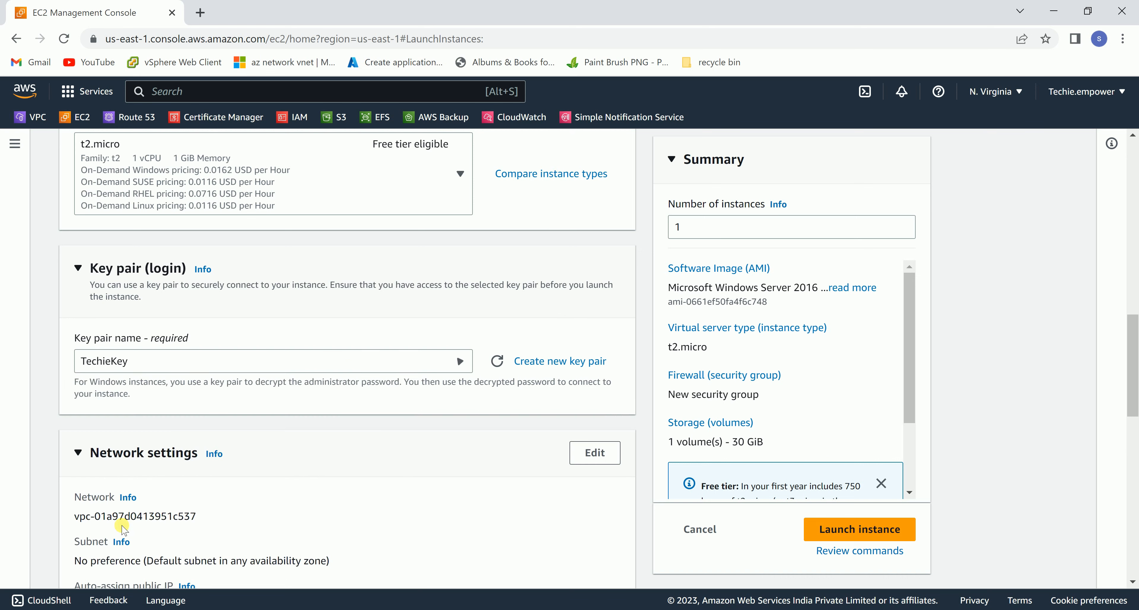
scroll(402, 492, down, 10)
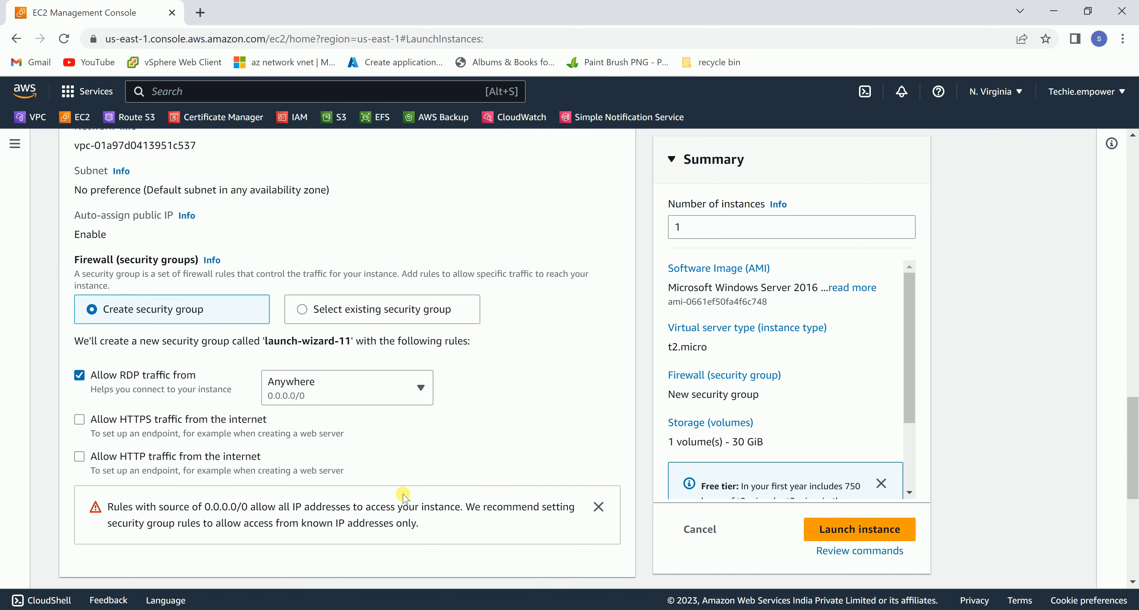
scroll(403, 492, down, 3)
click(902, 533)
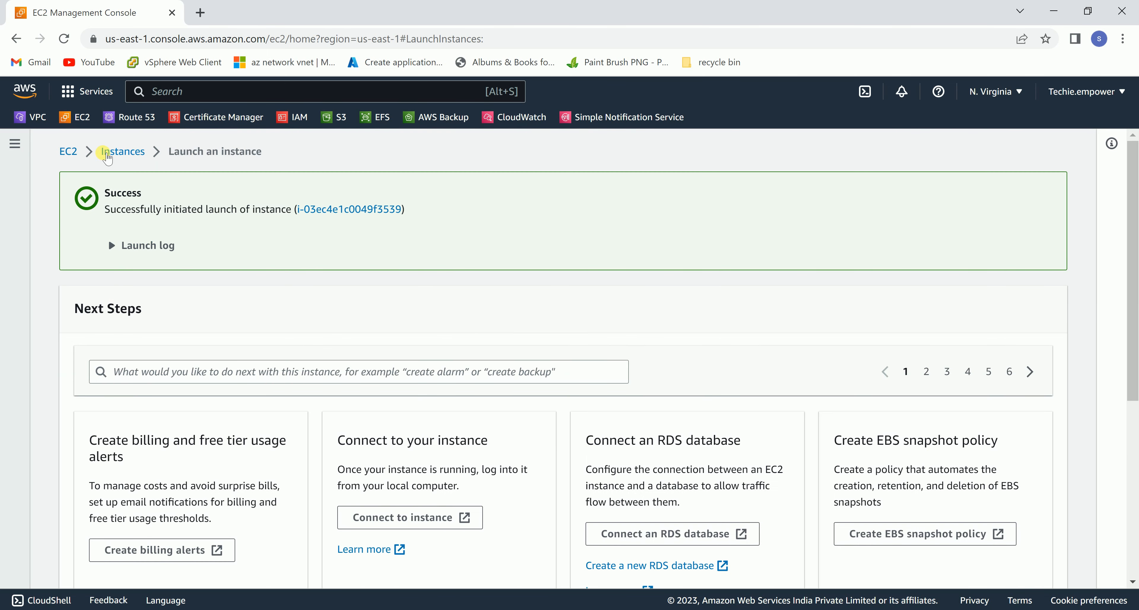
From the instance list, open the RDP client connection options for WindowsServer and download its remote desktop file
click(108, 152)
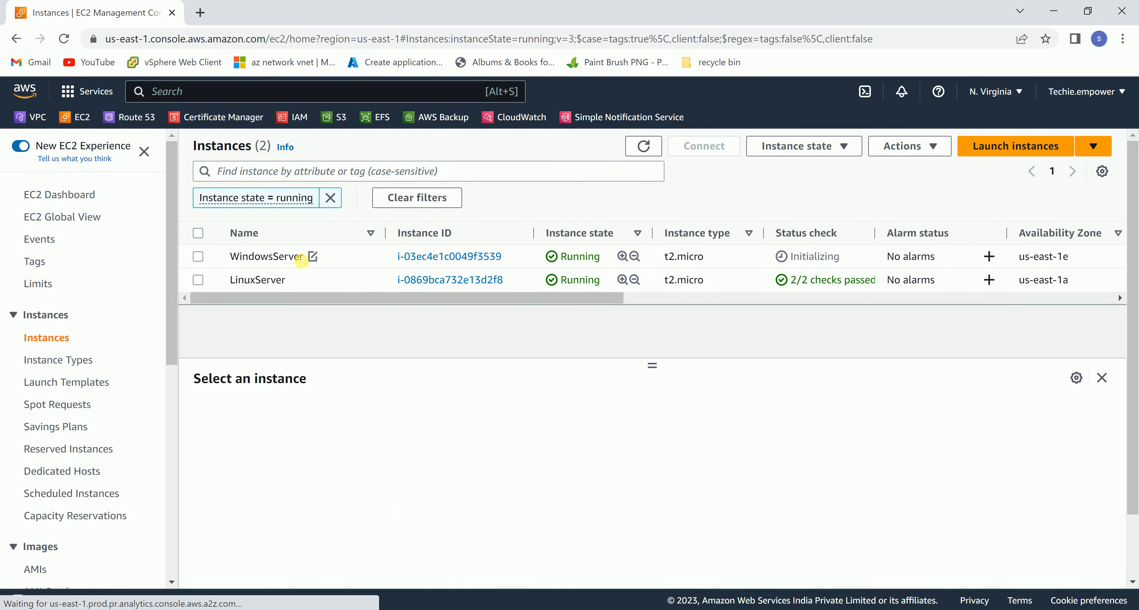
click(297, 257)
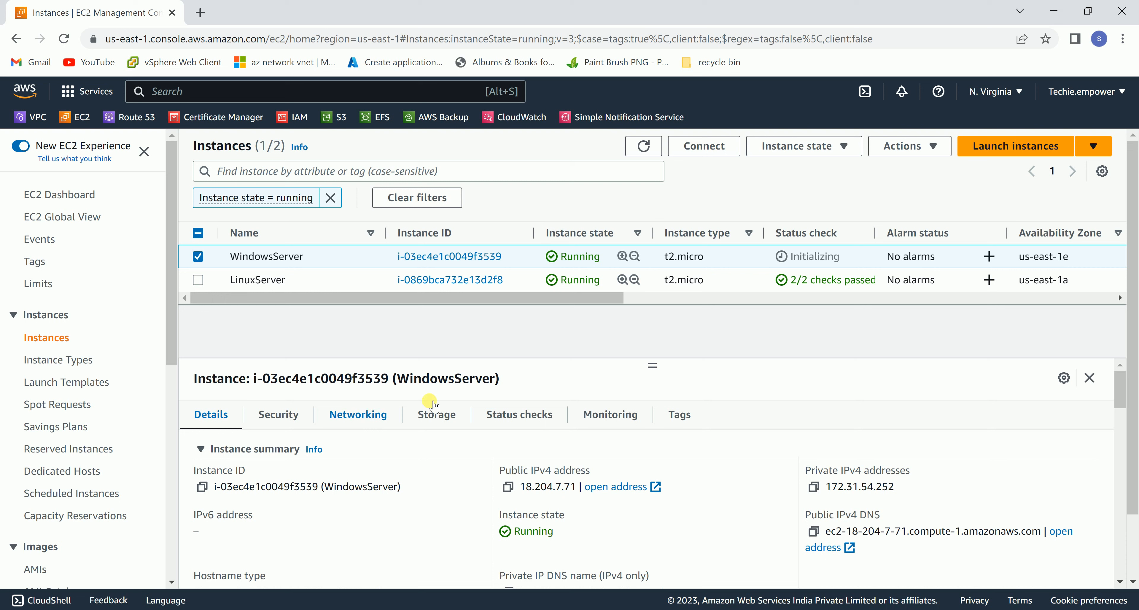
click(704, 146)
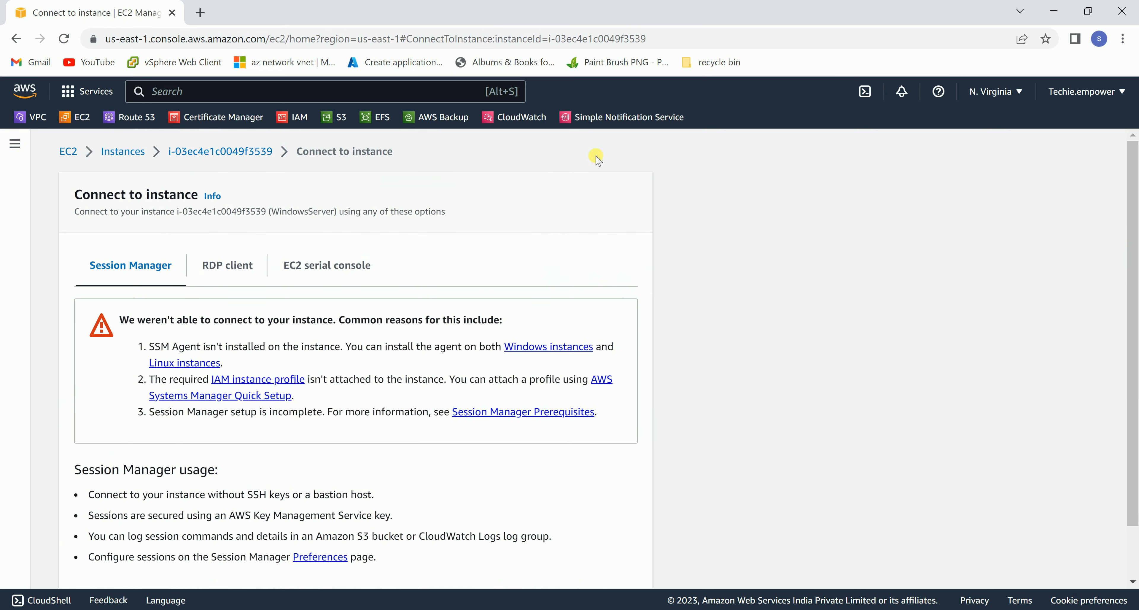
click(240, 267)
scroll(490, 512, down, 5)
scroll(225, 211, up, 3)
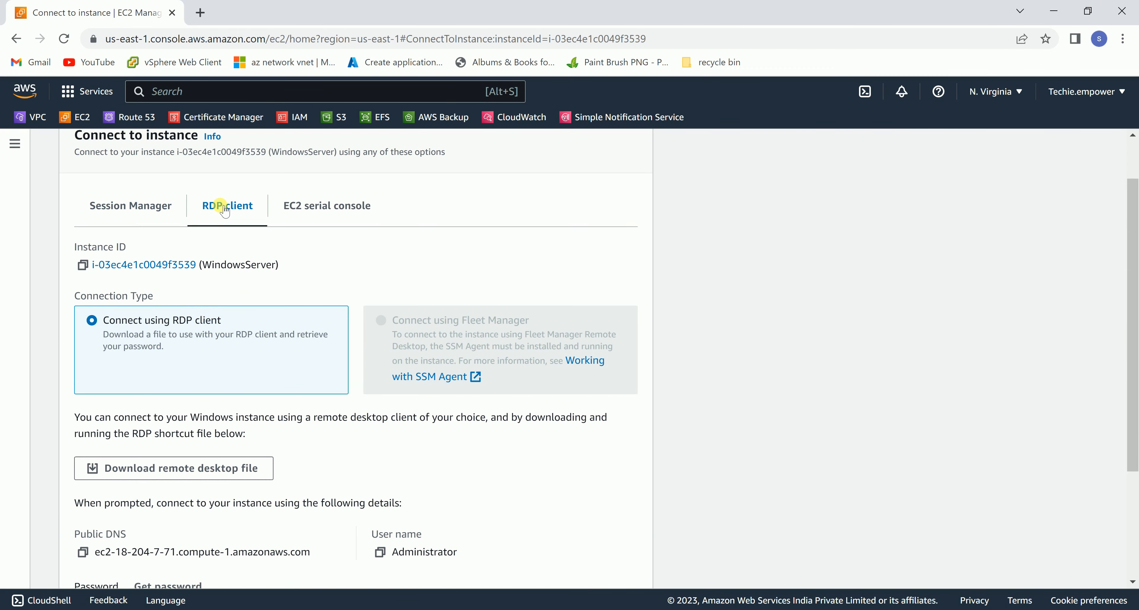
click(224, 468)
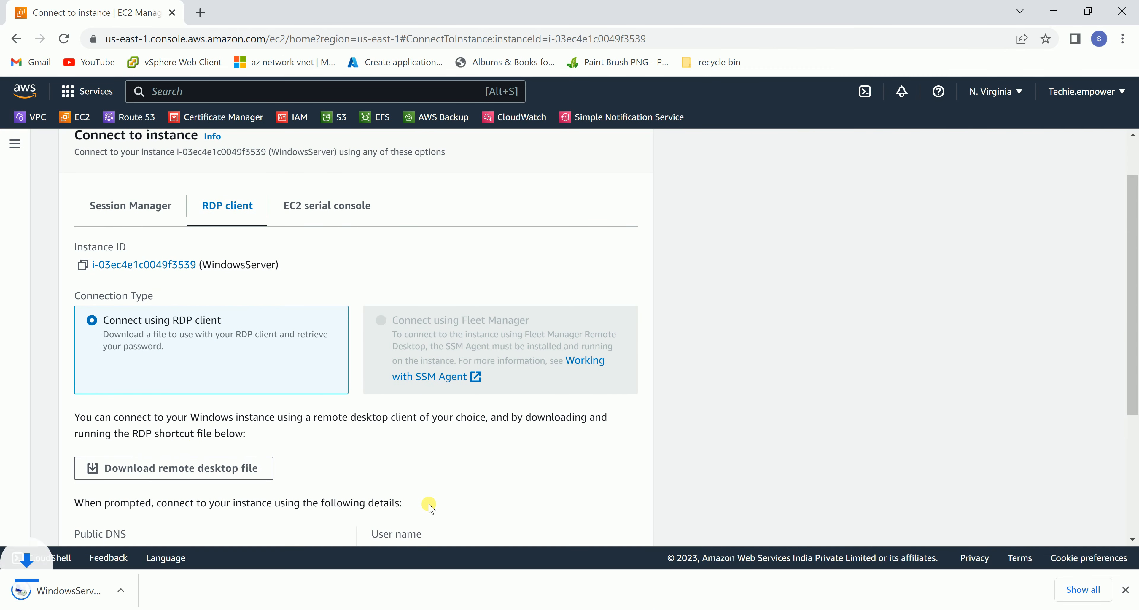
Decrypt the WindowsServer administrator password by uploading the private key file TechieKey.pem from Downloads, and copy the password
scroll(183, 377, down, 4)
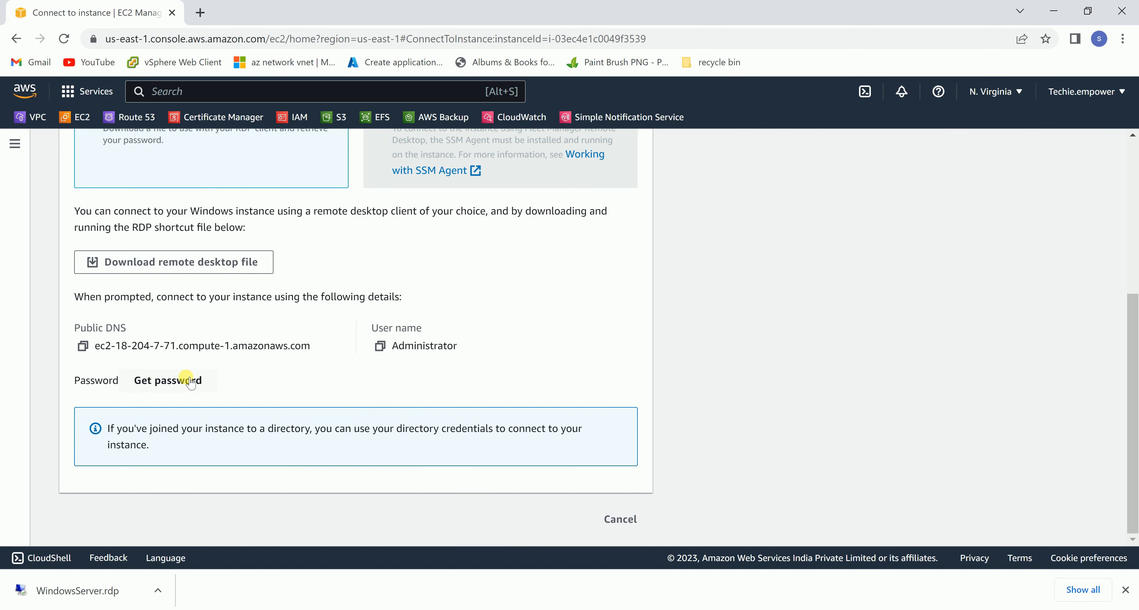
click(183, 376)
click(191, 384)
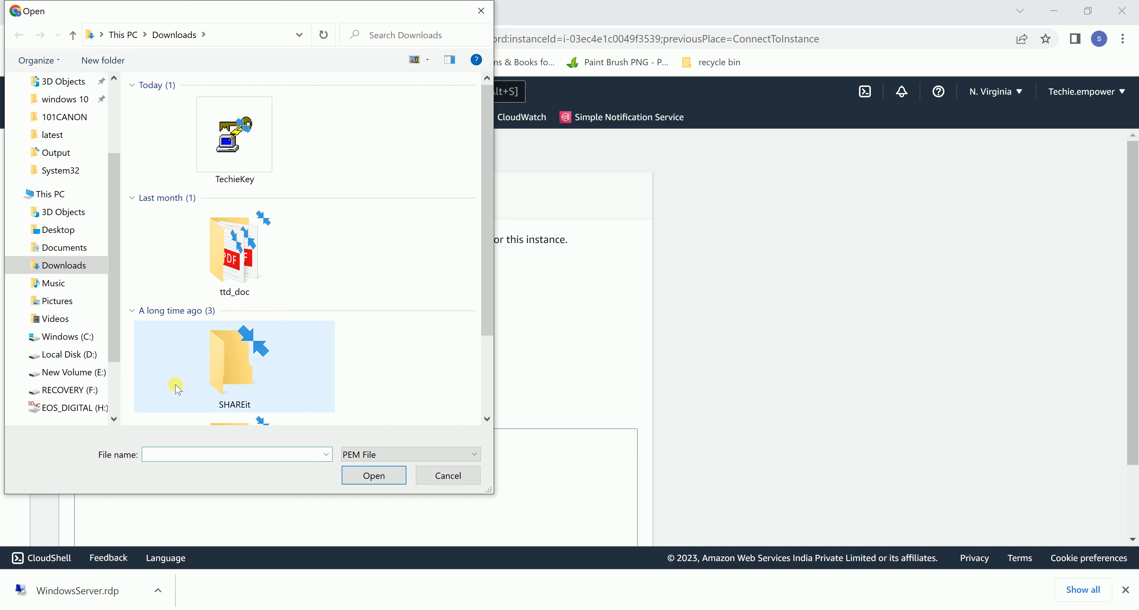
click(241, 133)
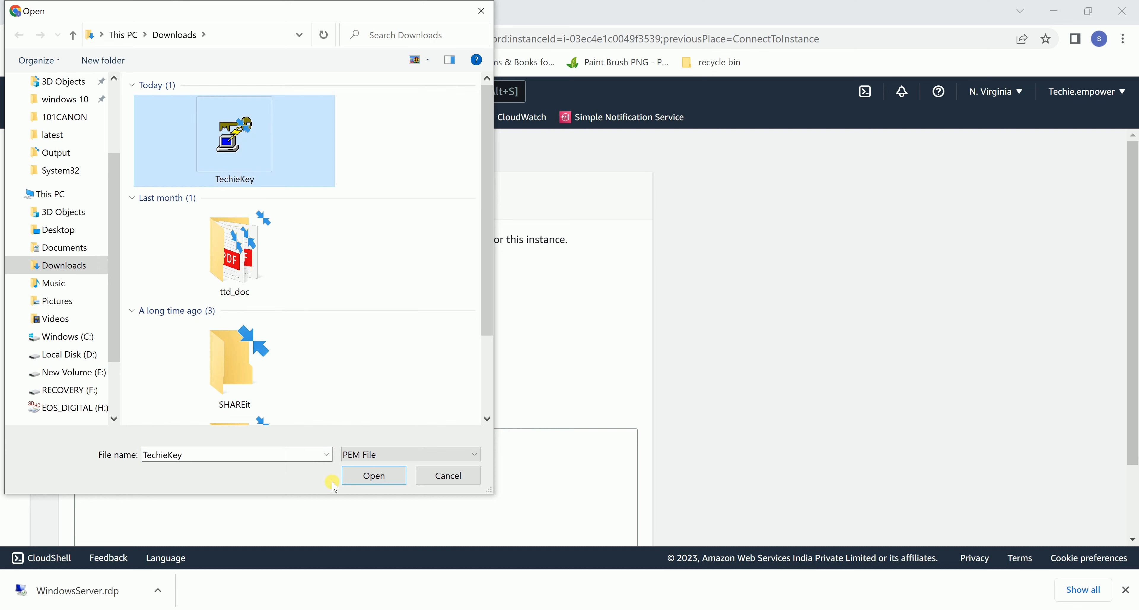
click(373, 476)
scroll(382, 461, down, 4)
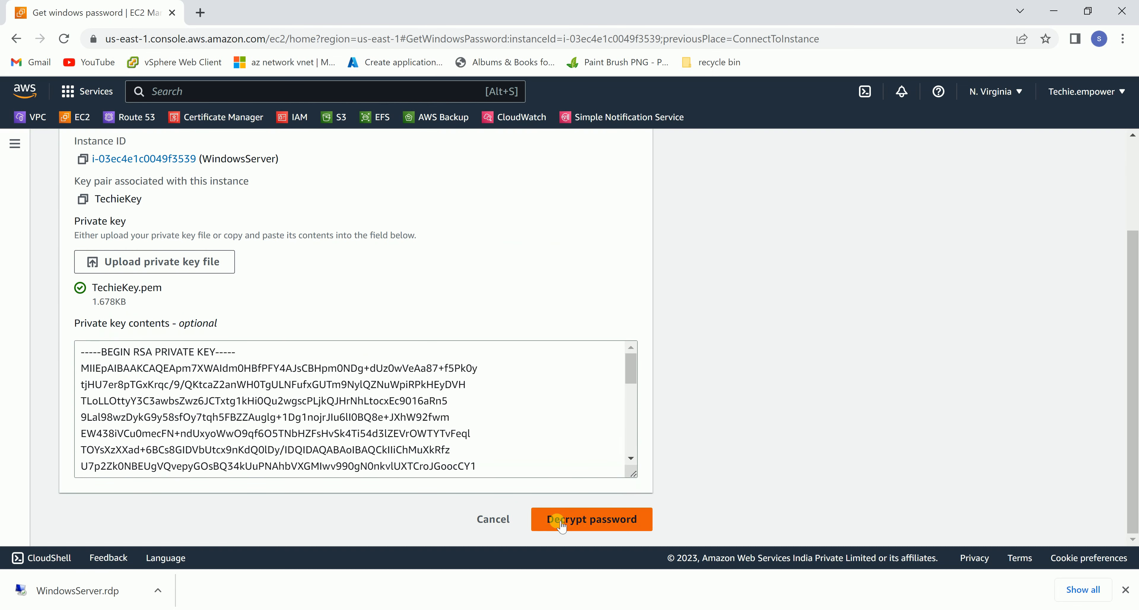
click(546, 521)
click(82, 386)
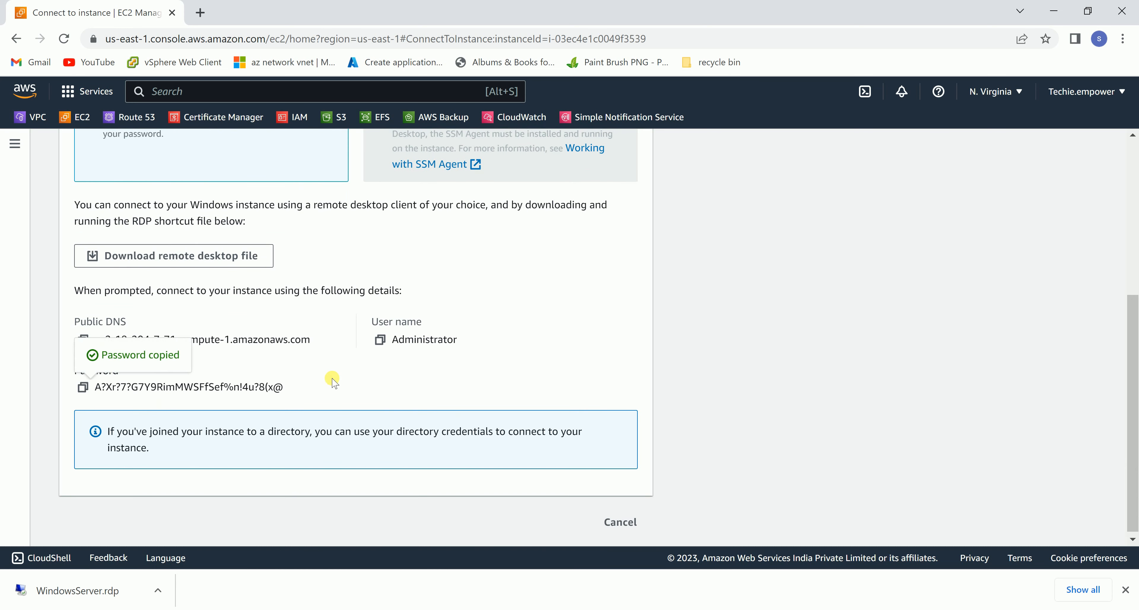
Copy the WindowsServer public DNS name, switch to Remote Desktop Connection and connect to ec2-18-204-7-71.compute-1.amazonaws.com
scroll(310, 398, up, 5)
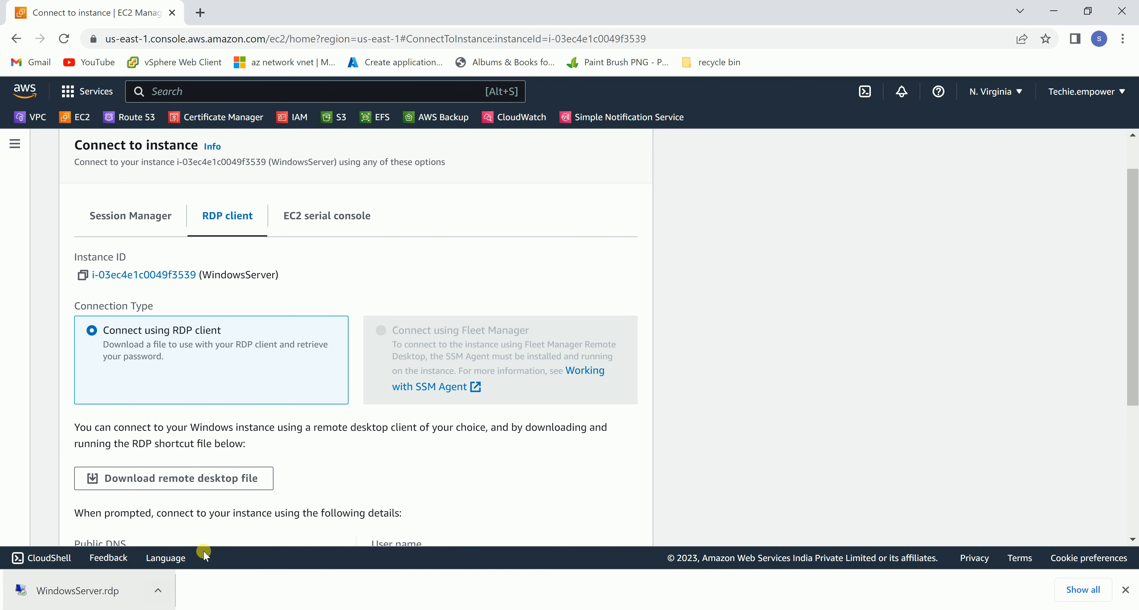
scroll(203, 335, down, 3)
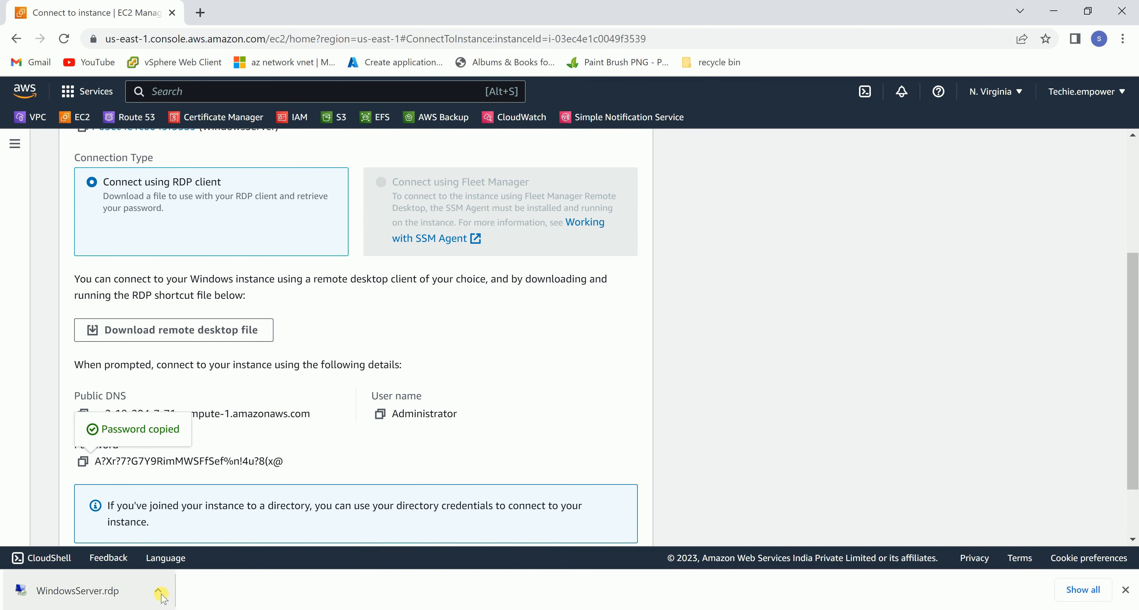
click(458, 609)
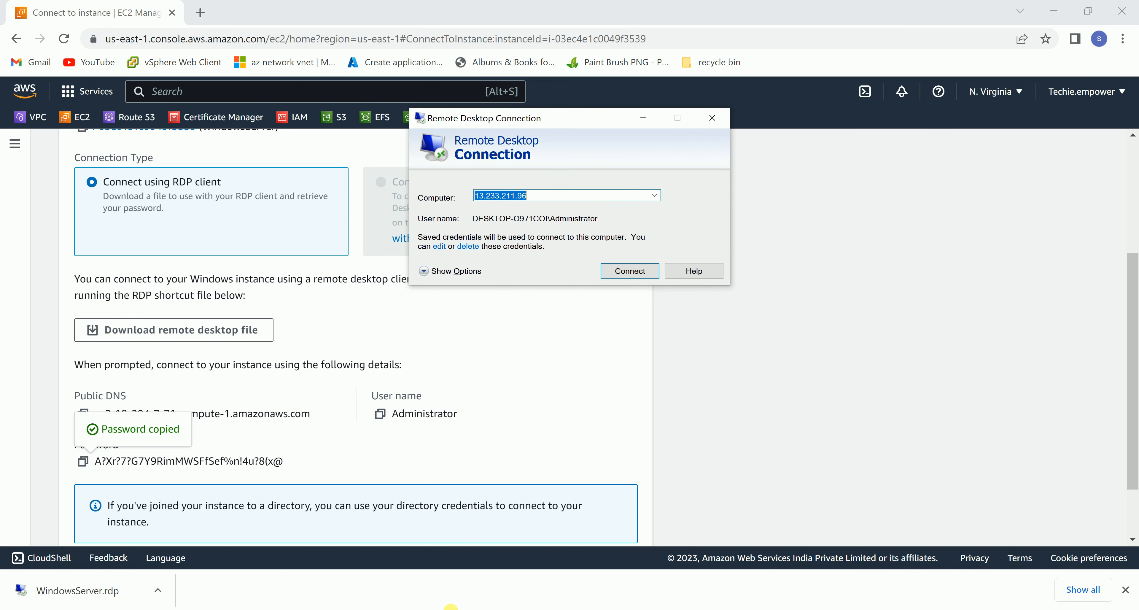
click(575, 415)
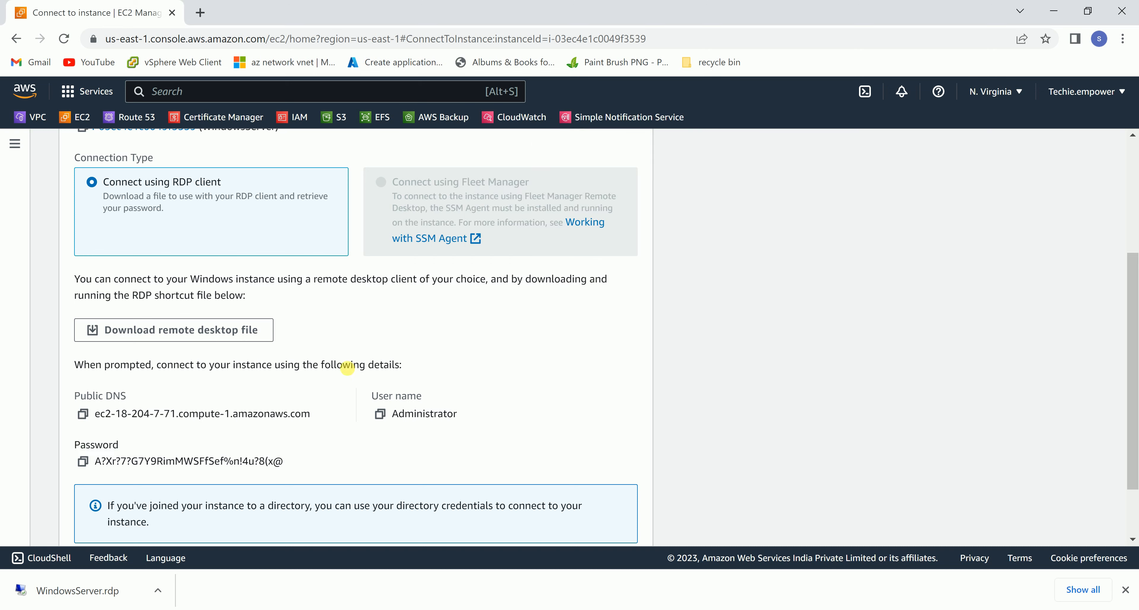
click(82, 414)
click(458, 609)
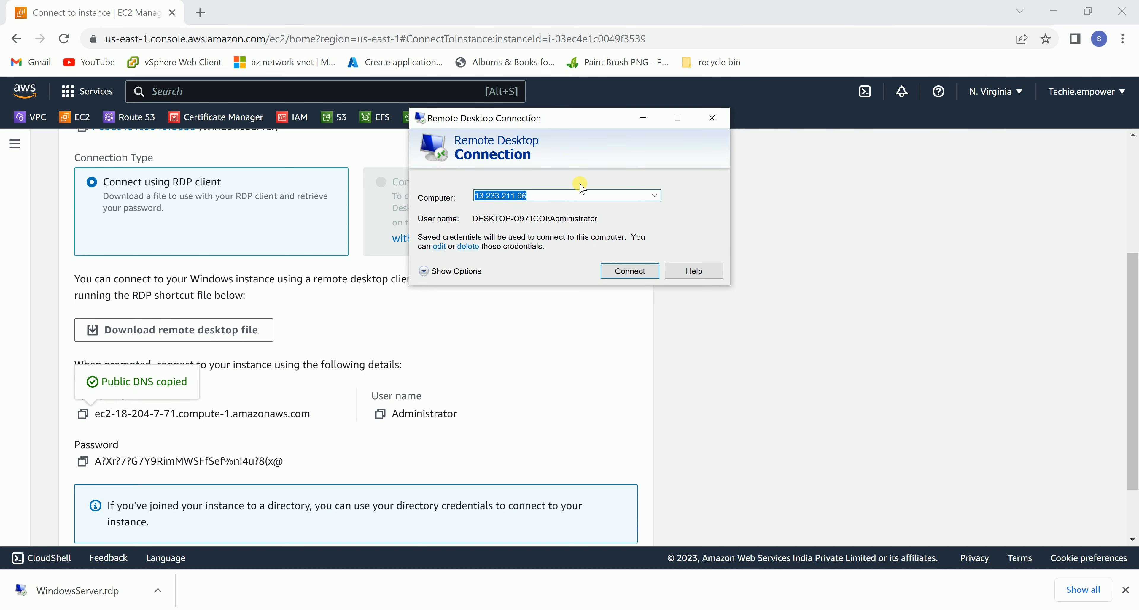
key(BackSpace)
key(ctrl+v)
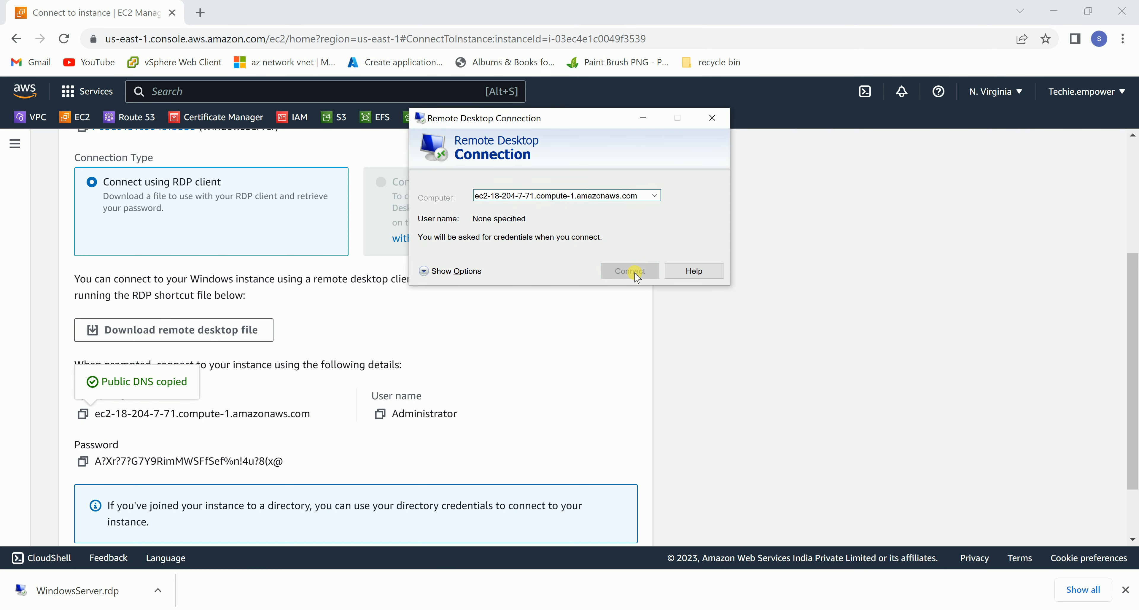
click(636, 268)
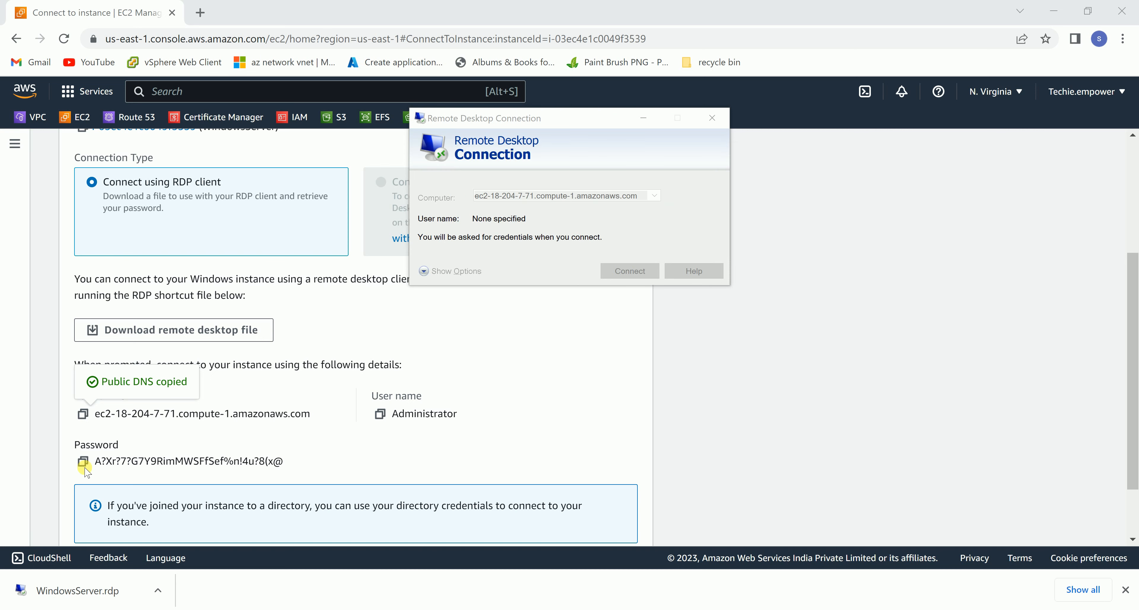
Sign in to the remote desktop session with the user name Administrator and the copied account password
click(83, 461)
click(380, 413)
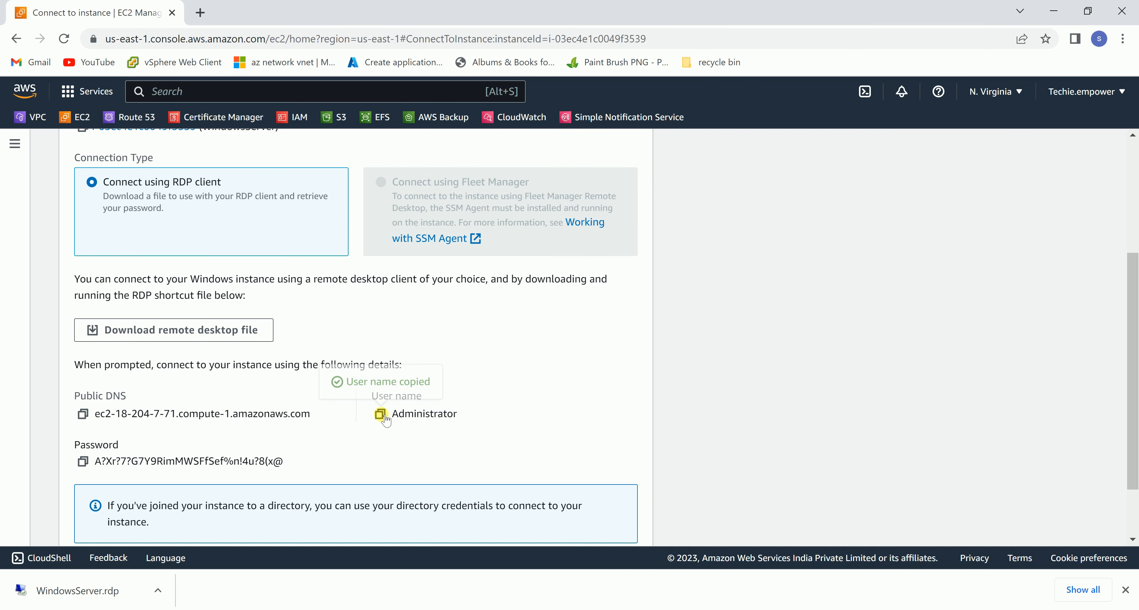
click(542, 191)
key(ctrl+v)
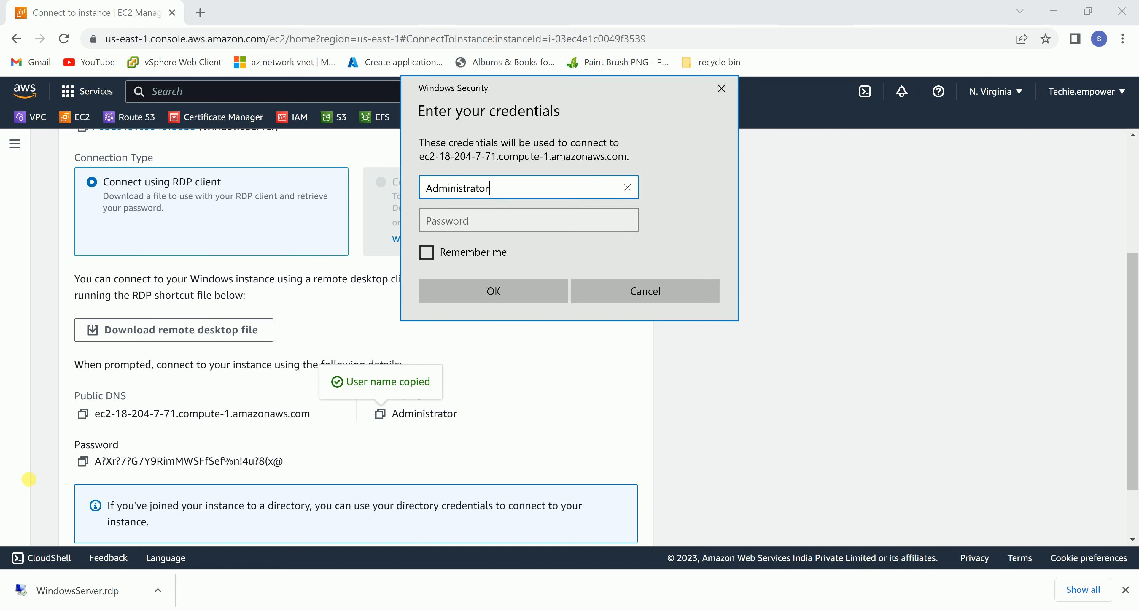
click(82, 461)
click(534, 225)
key(ctrl+v)
click(534, 288)
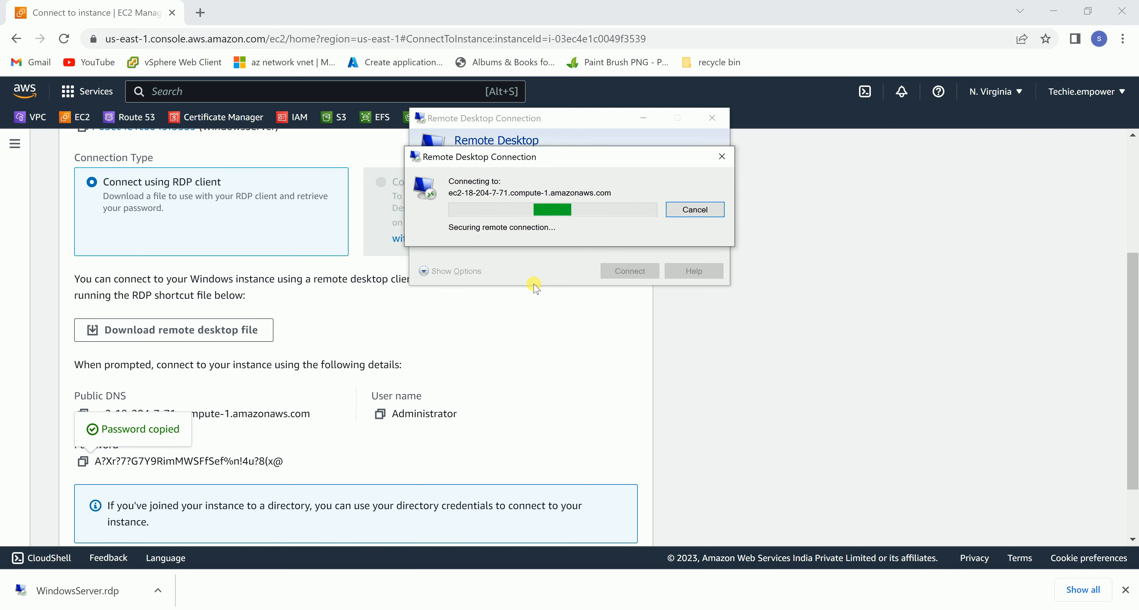
click(617, 322)
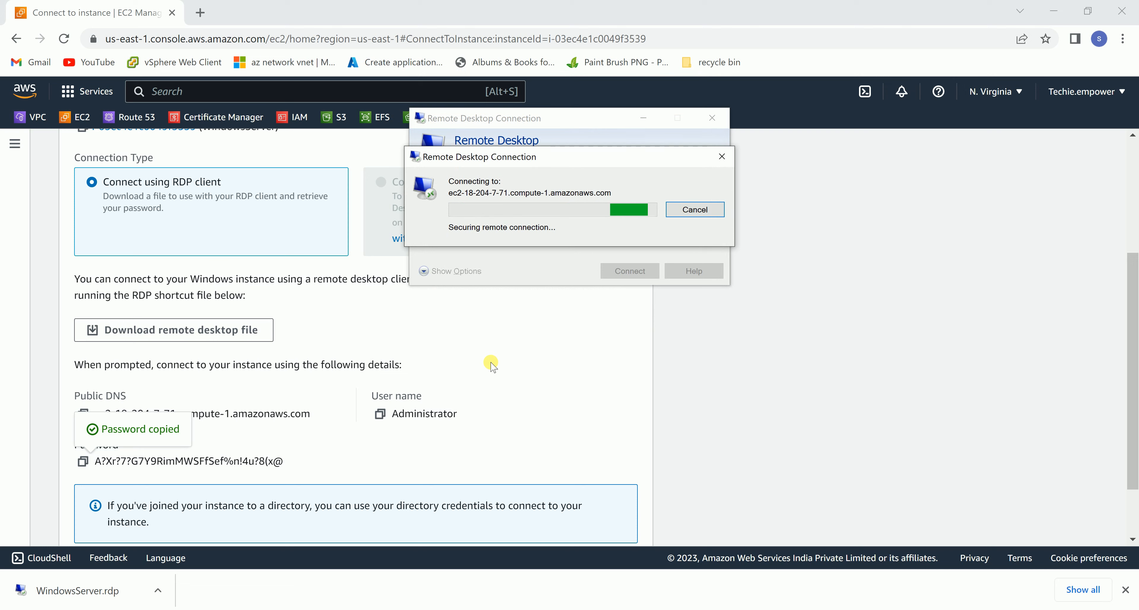
Maximize the remote desktop session window and close the Start menu to show the Windows Server desktop
scroll(439, 423, up, 1)
scroll(439, 424, up, 4)
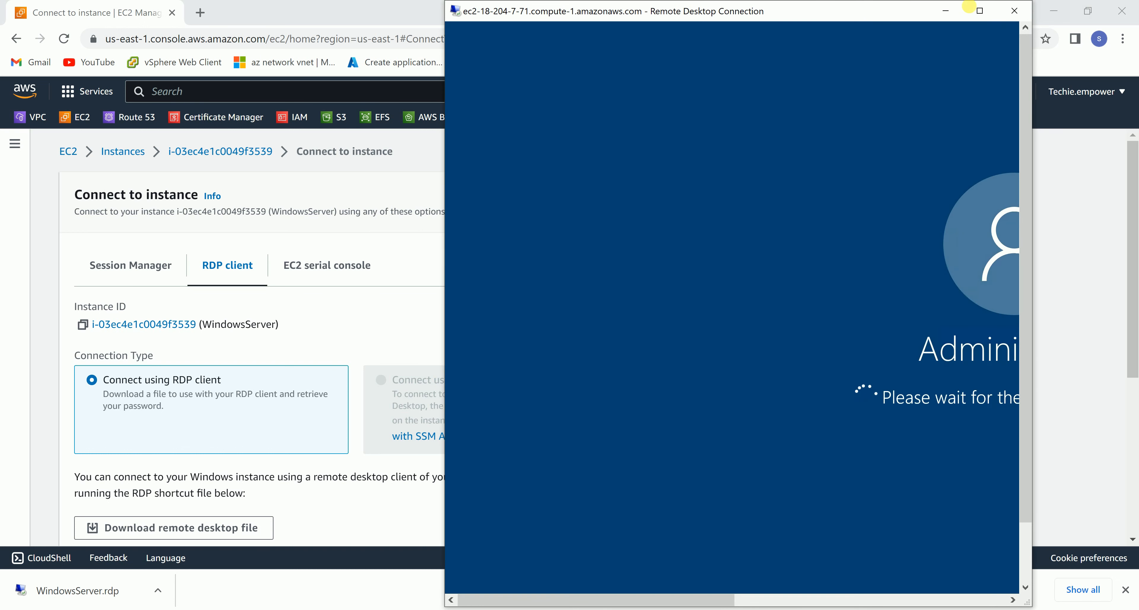
click(980, 11)
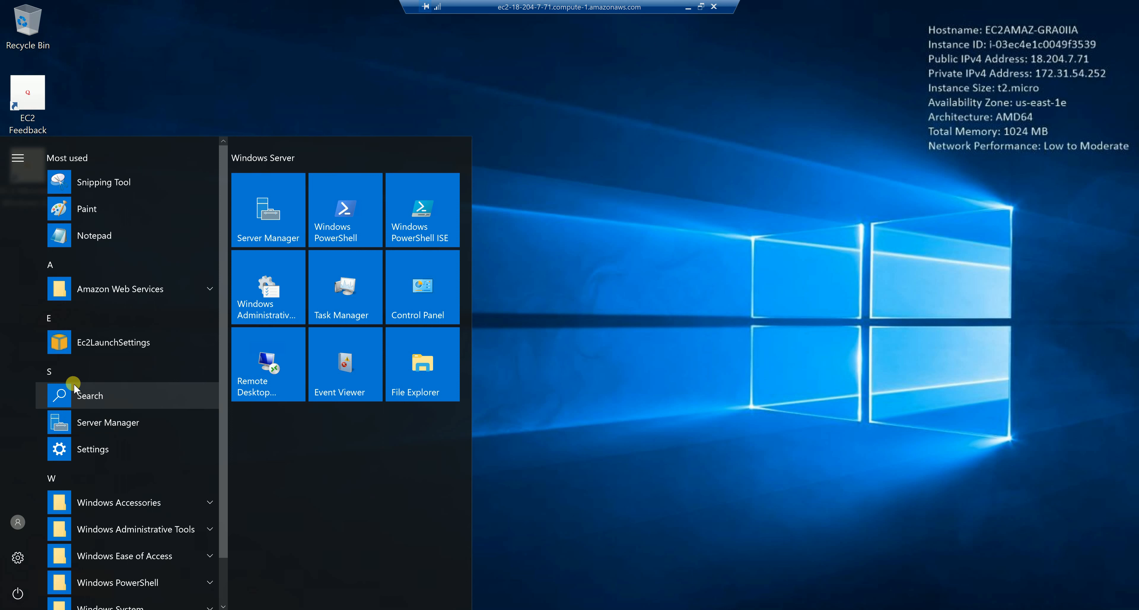
click(723, 220)
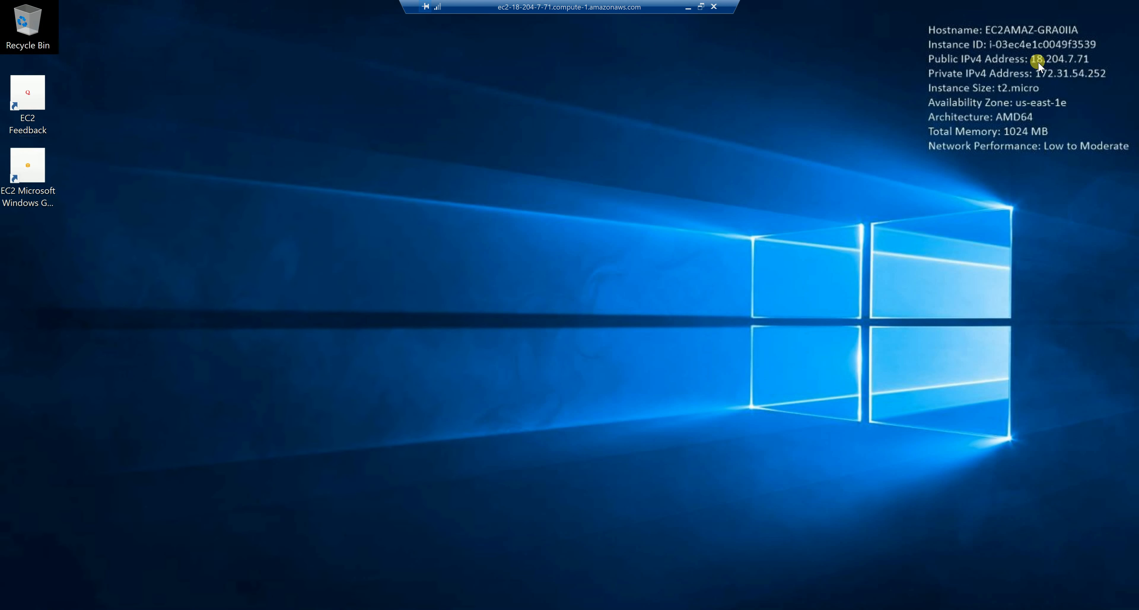